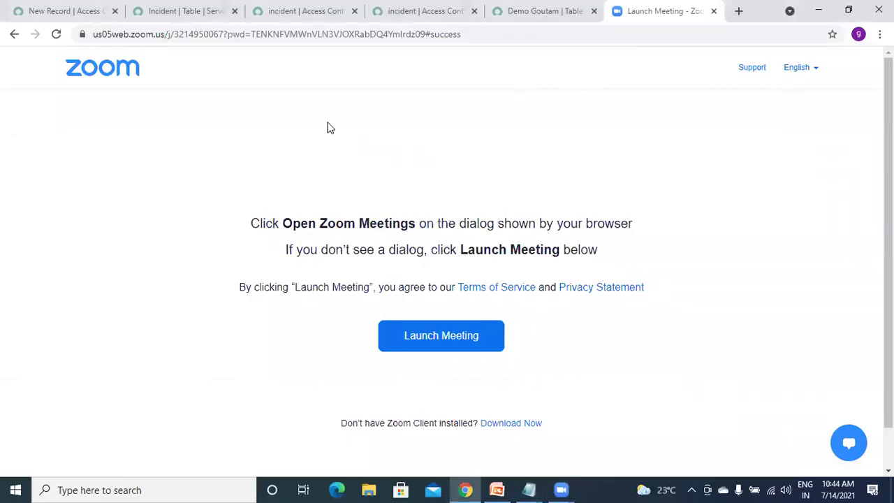
# Open the incident table's create access control and examine its operation, table name and available field choices
pyautogui.click(140, 20)
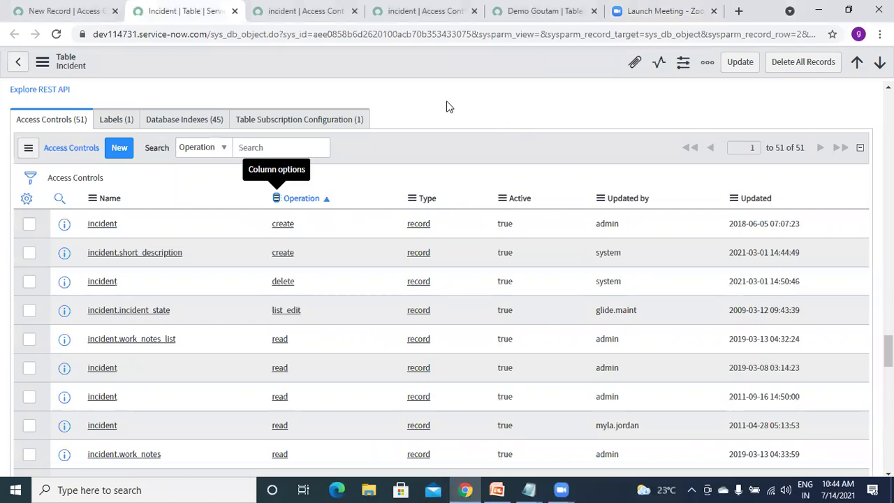
pyautogui.click(66, 10)
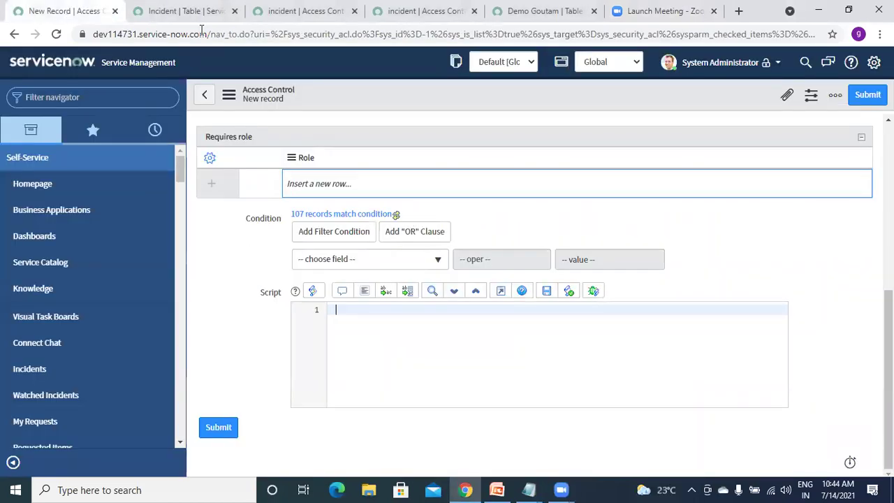
pyautogui.click(297, 11)
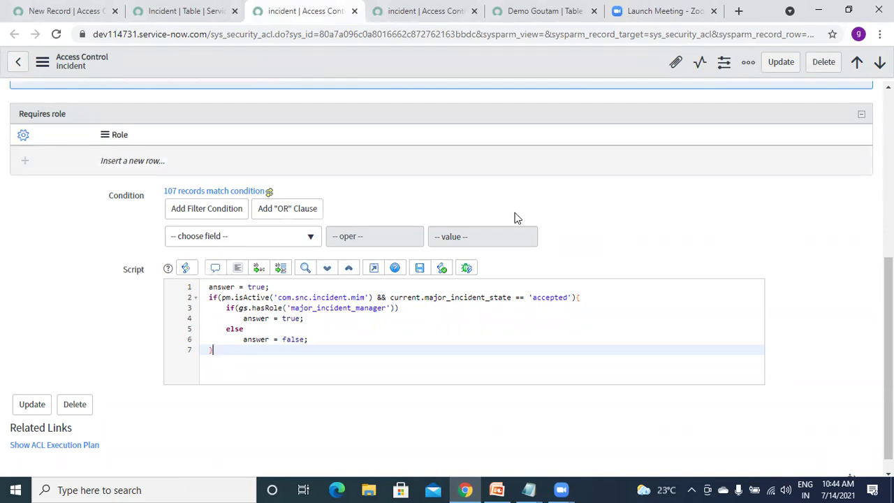
pyautogui.scroll(1, 517, 243)
pyautogui.scroll(4, 448, 280)
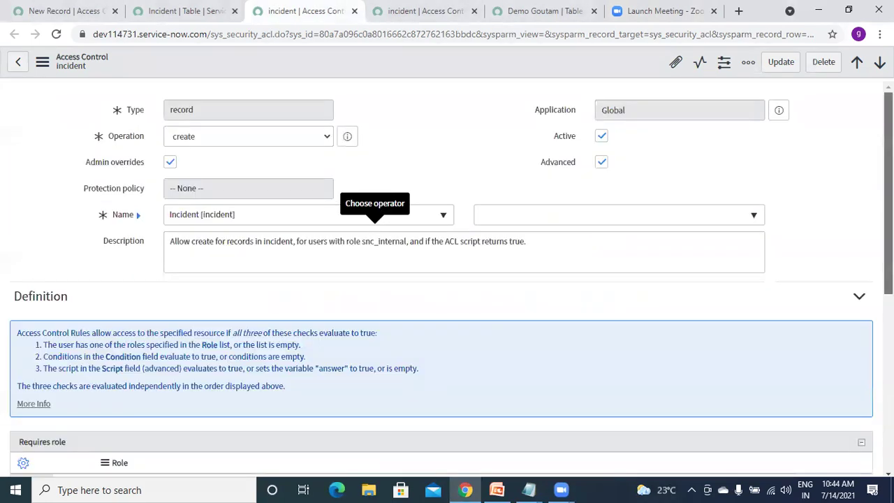
pyautogui.scroll(-1, 808, 204)
pyautogui.click(700, 159)
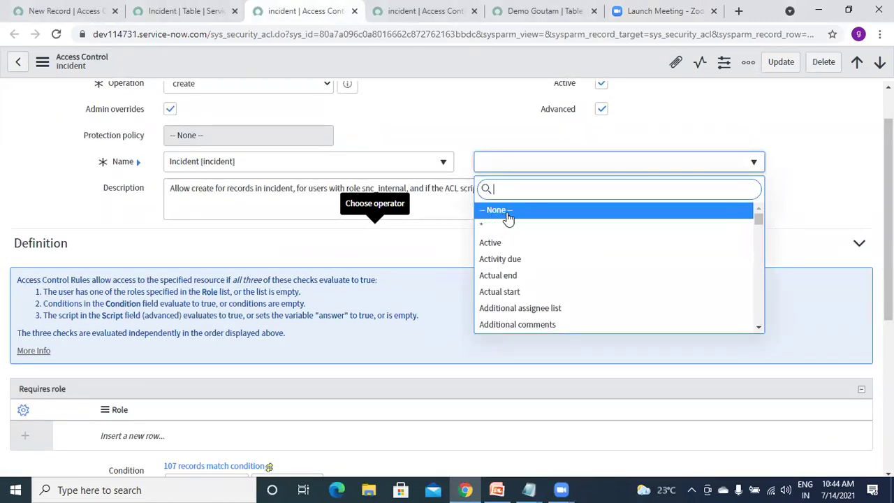
pyautogui.click(476, 111)
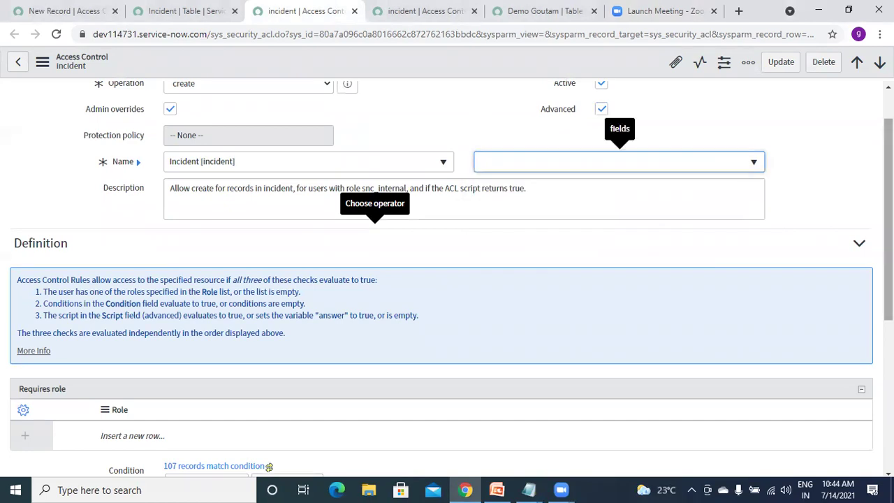
# Review the required role, condition and script lines of the incident create access control
pyautogui.scroll(-3, 606, 162)
pyautogui.scroll(-2, 424, 310)
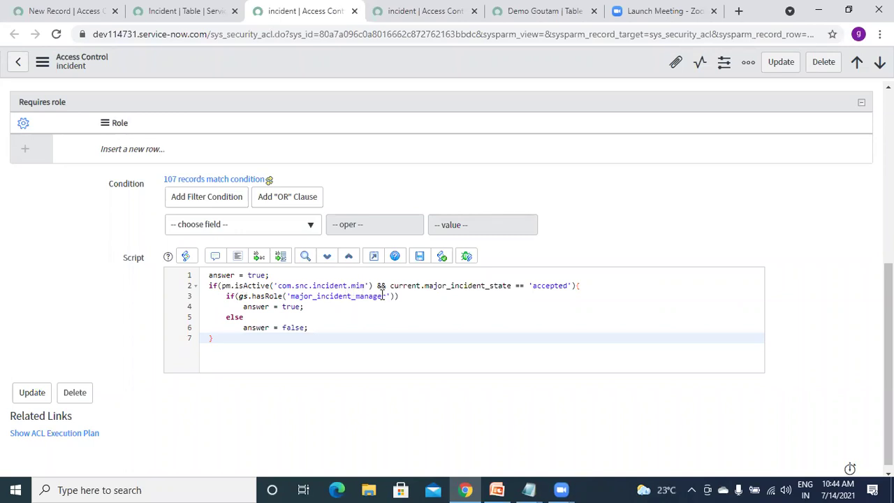
pyautogui.click(360, 286)
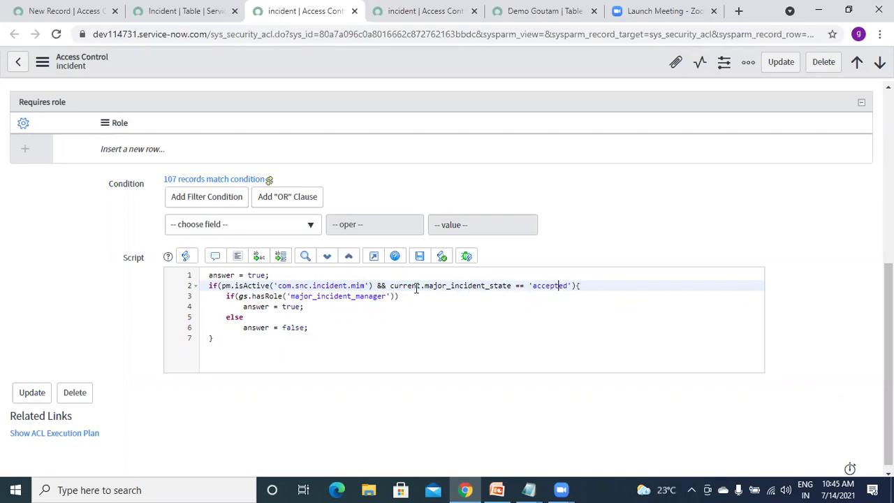
pyautogui.click(335, 296)
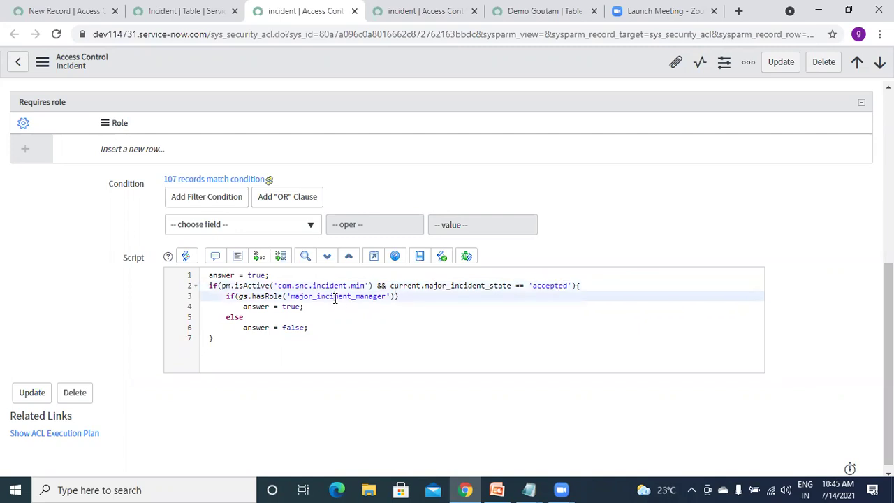
pyautogui.click(287, 308)
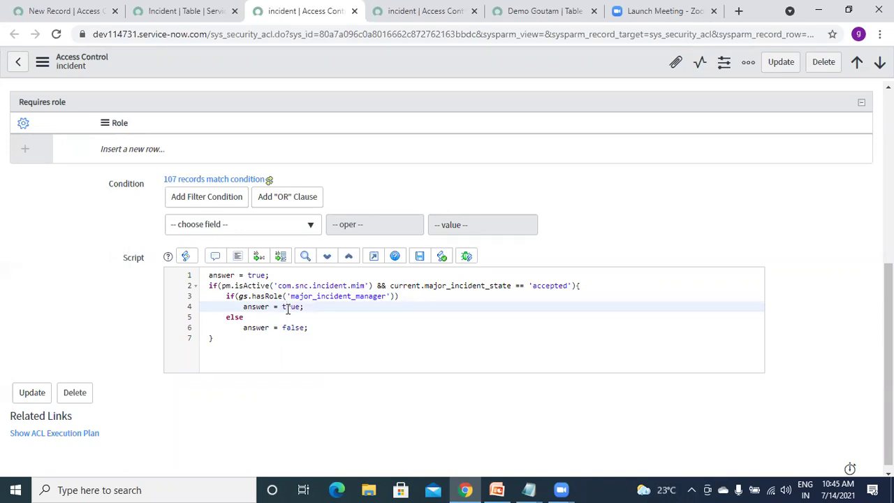
# In the new access control record's window, filter the navigator by "tables" and find the System Definition entries
pyautogui.hotkey('ctrl', 'shift', 'Tab')
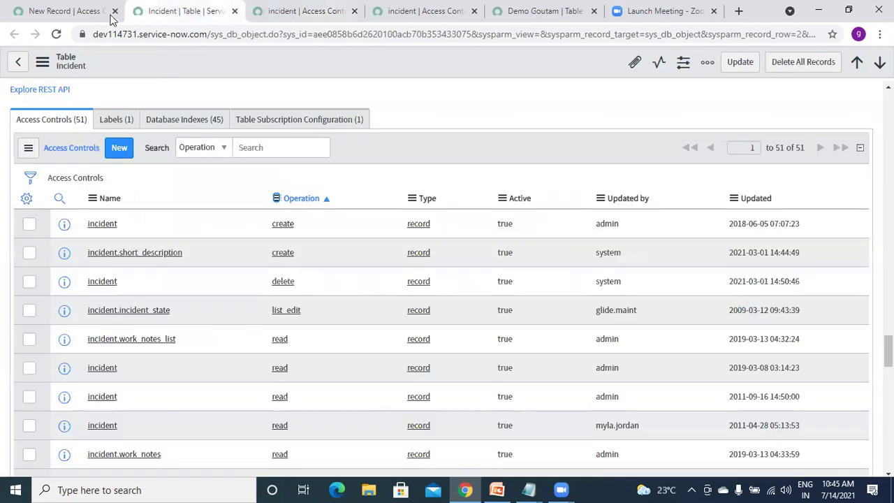
pyautogui.click(91, 12)
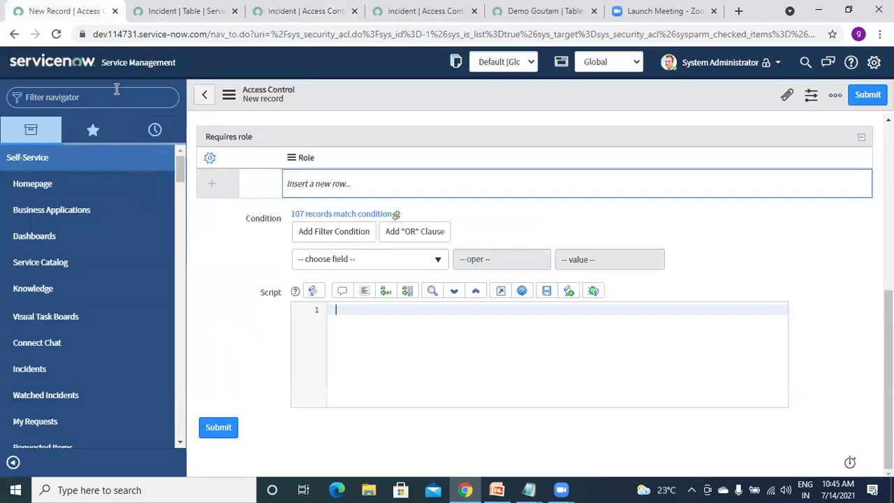
pyautogui.click(95, 105)
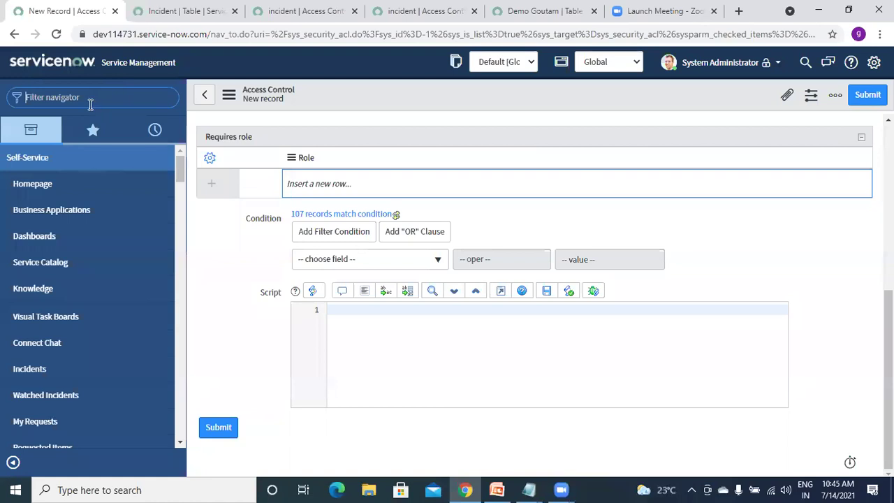
pyautogui.write('tables')
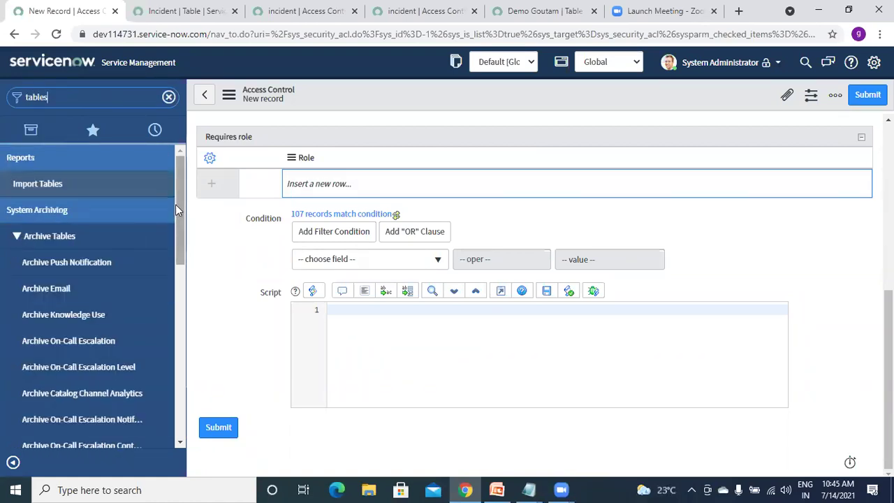
pyautogui.scroll(-10, 185, 222)
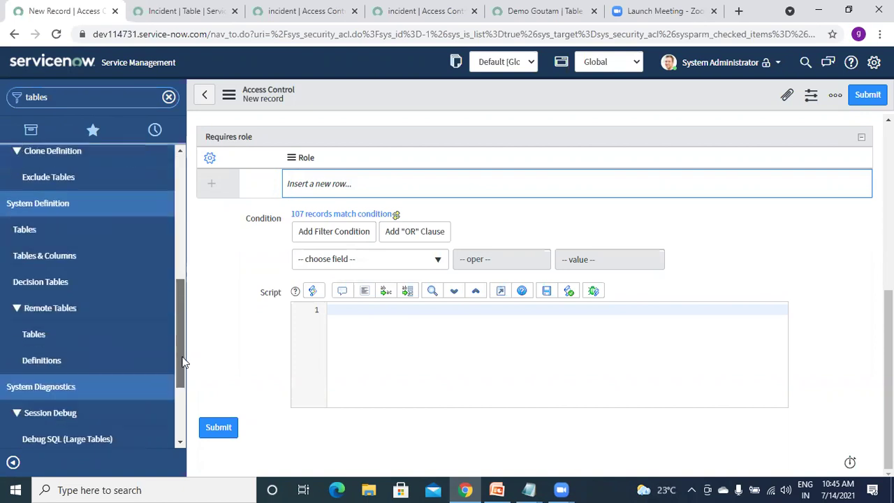
# From the custom demo table's access controls, open the create, delete and read rules each in a separate browser tab
pyautogui.click(148, 20)
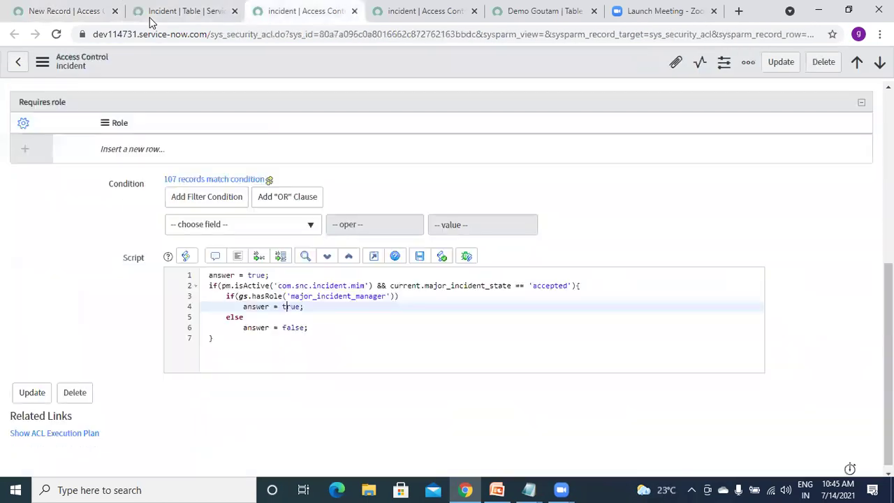
pyautogui.click(557, 20)
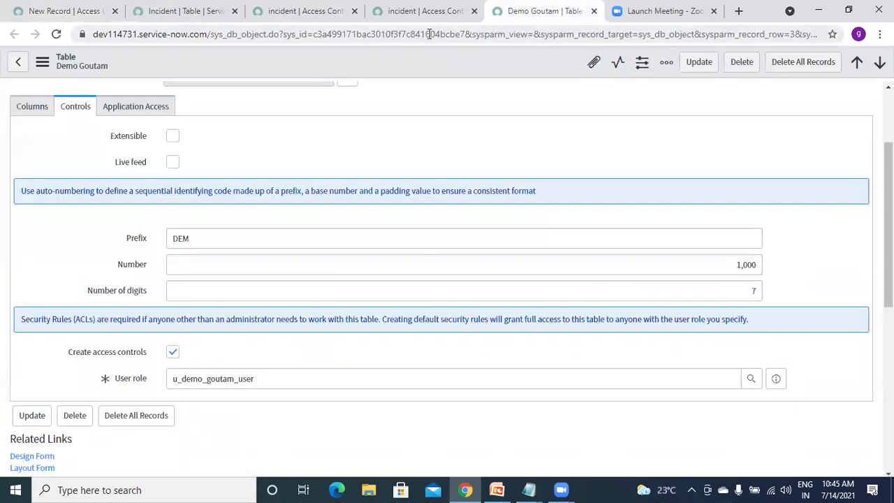
pyautogui.scroll(-6, 490, 235)
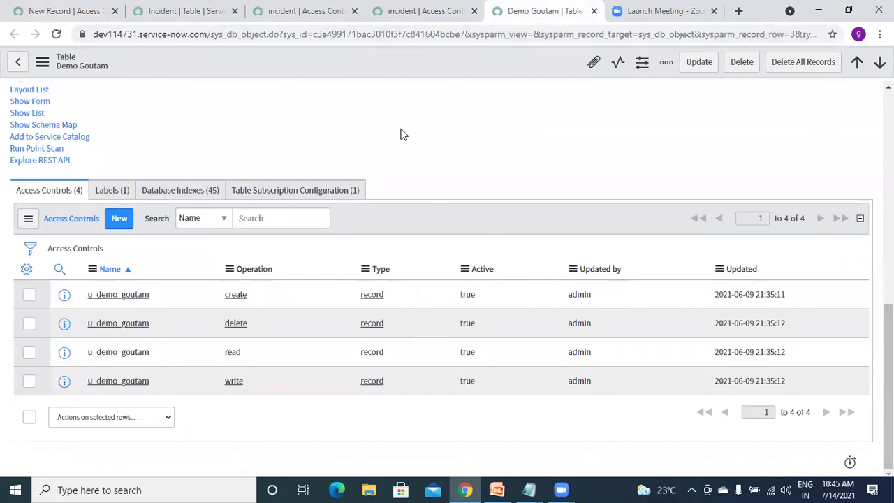
pyautogui.rightClick(65, 297)
pyautogui.click(91, 304)
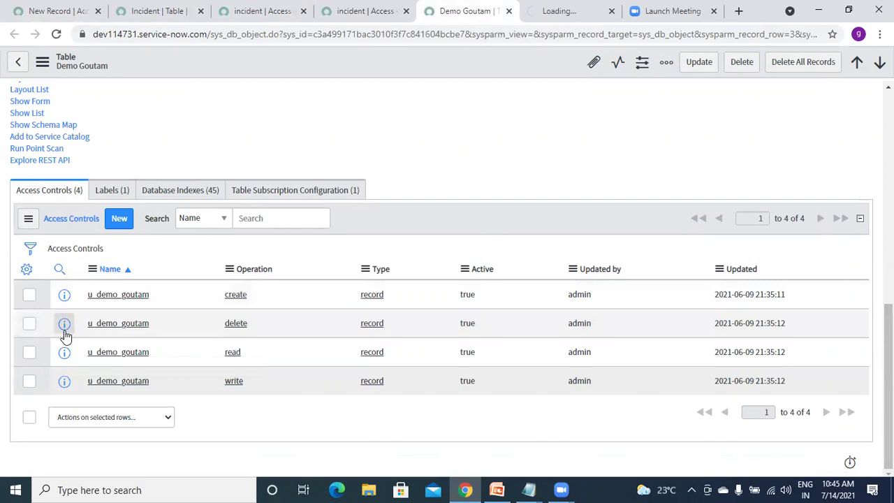
pyautogui.rightClick(63, 327)
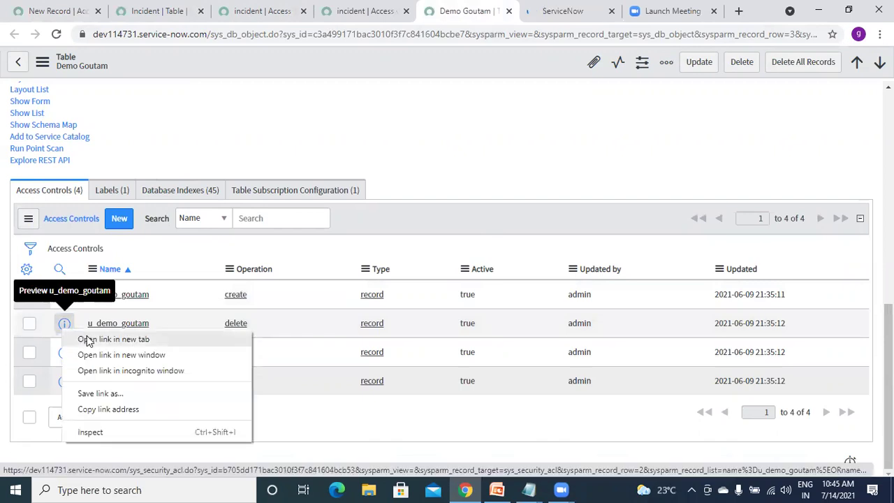
pyautogui.click(85, 338)
pyautogui.rightClick(65, 354)
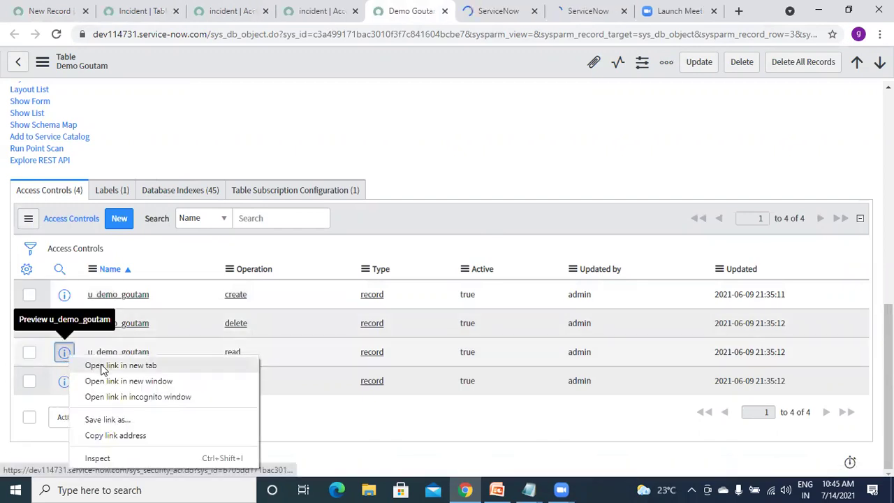
pyautogui.click(91, 366)
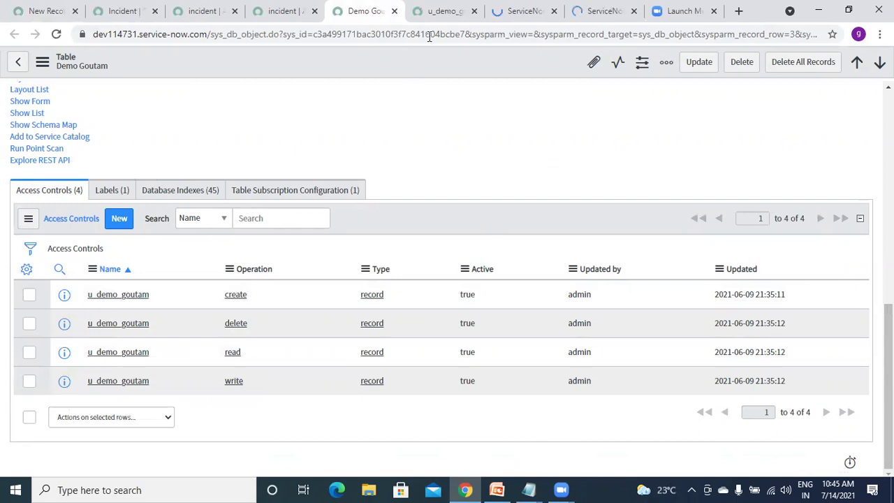
# Examine the demo table's create access control, including its field choices, required role and condition
pyautogui.click(430, 15)
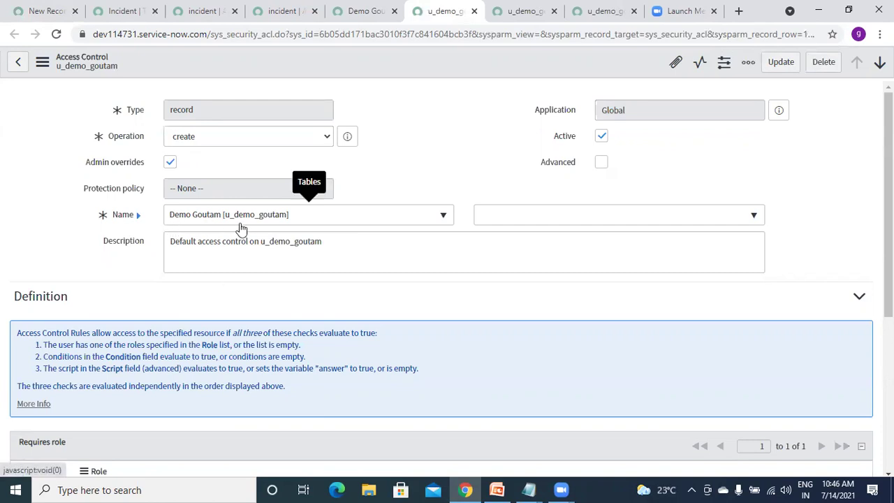
pyautogui.click(490, 215)
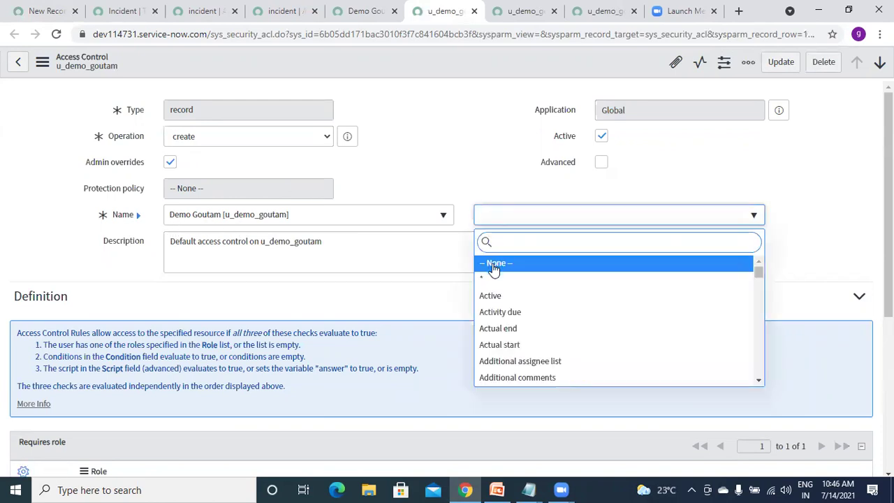
pyautogui.click(471, 161)
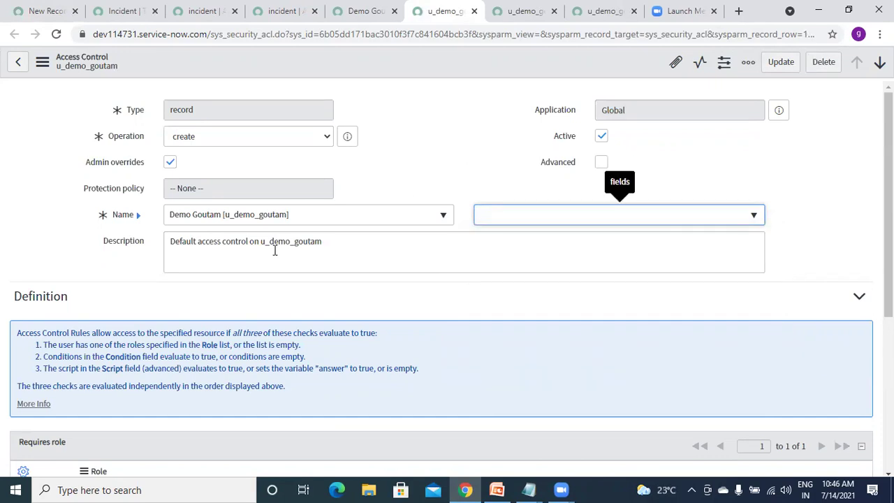
pyautogui.scroll(-3, 282, 322)
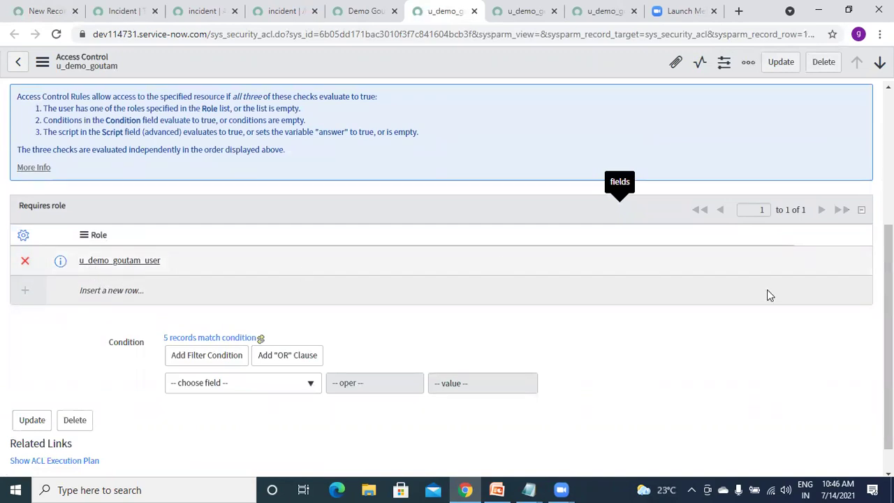
pyautogui.moveTo(889, 290); pyautogui.dragTo(889, 156)
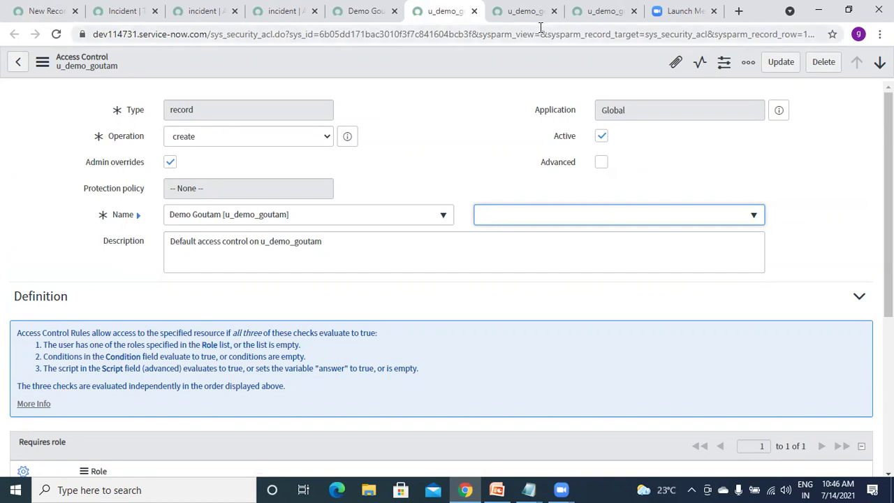
# Examine the demo table's delete access control, including its operation, required role and condition
pyautogui.click(521, 20)
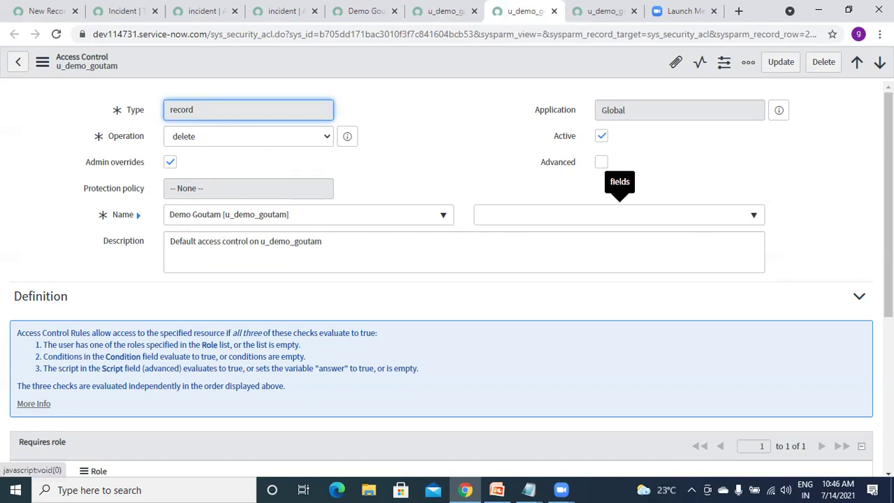
pyautogui.scroll(-4, 419, 280)
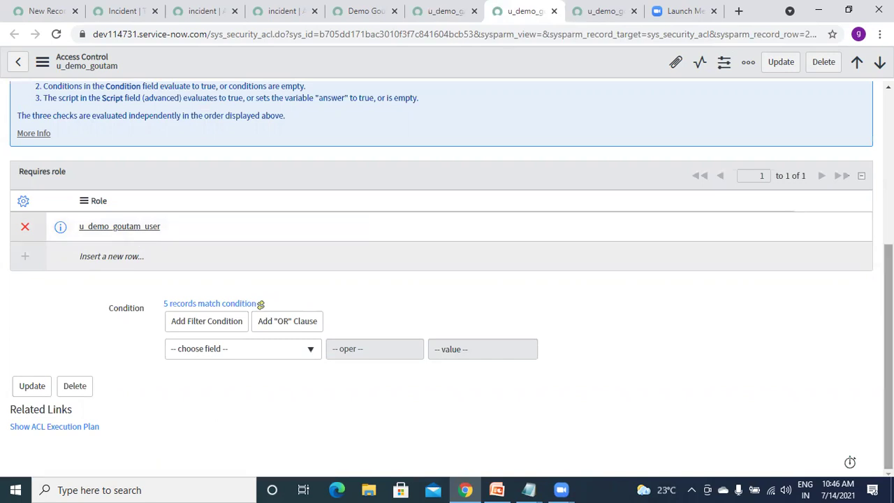
pyautogui.scroll(4, 842, 366)
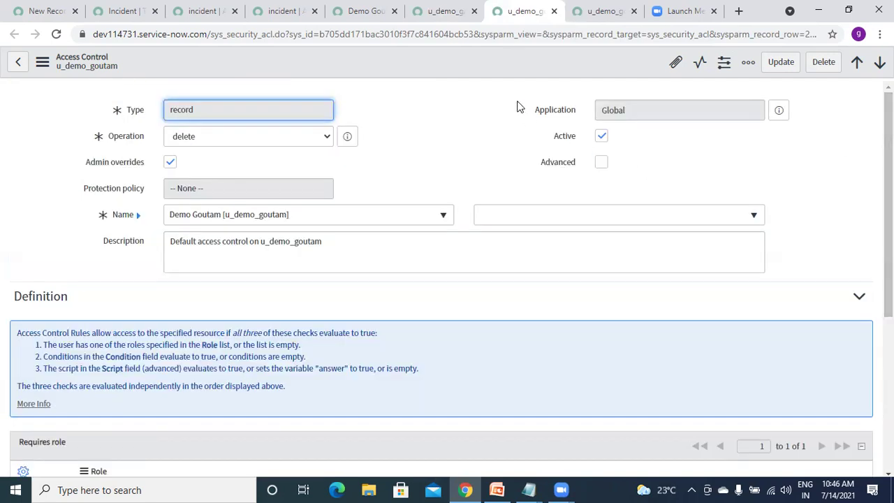
# Examine the demo table's read access control, including its field choices, required role and condition
pyautogui.click(592, 21)
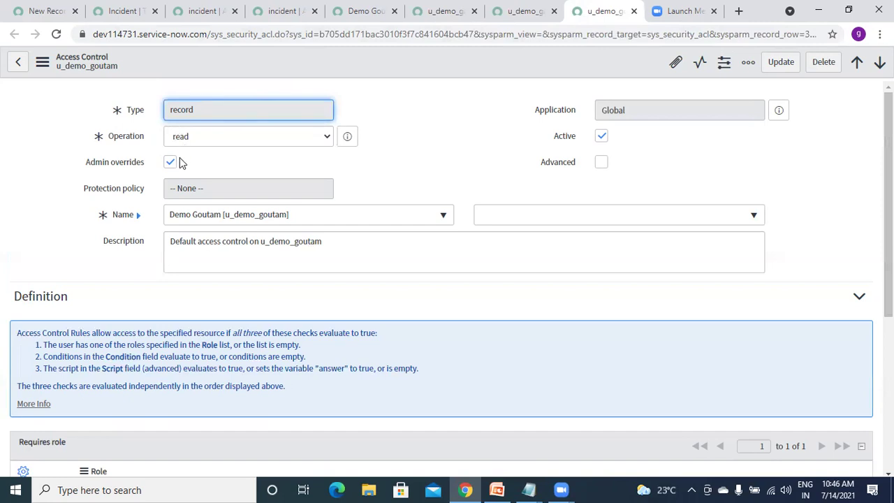
pyautogui.click(511, 214)
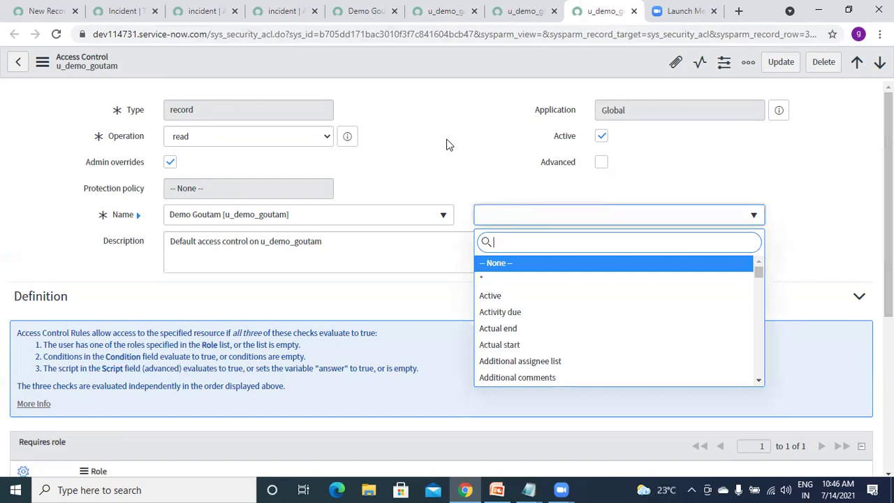
pyautogui.press('Escape')
pyautogui.scroll(-3, 208, 259)
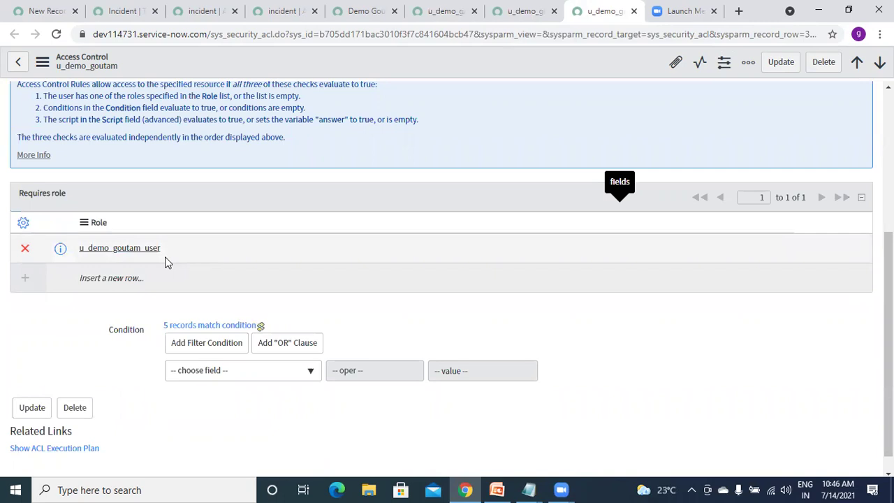
pyautogui.scroll(3, 820, 268)
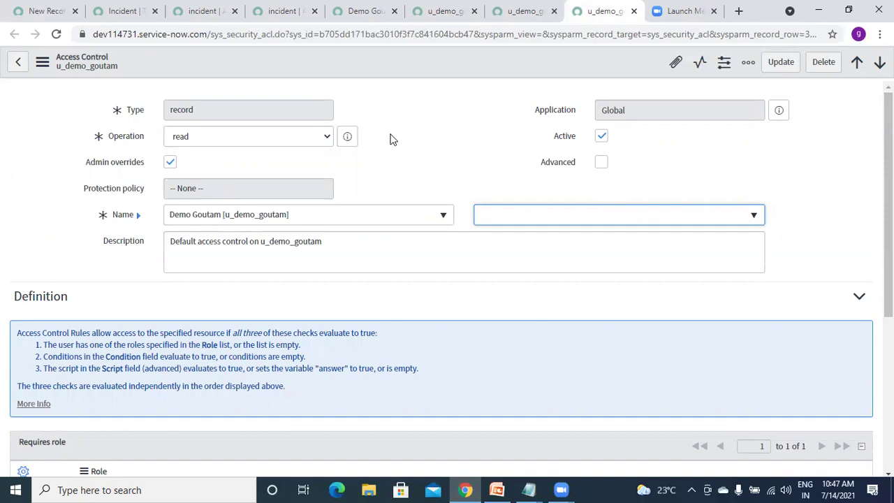
# Switch to the untitled Notepad note and replace its text with "1. TYpes of ACL", "2. Admin override" and "3. * , None , Field"
pyautogui.click(529, 490)
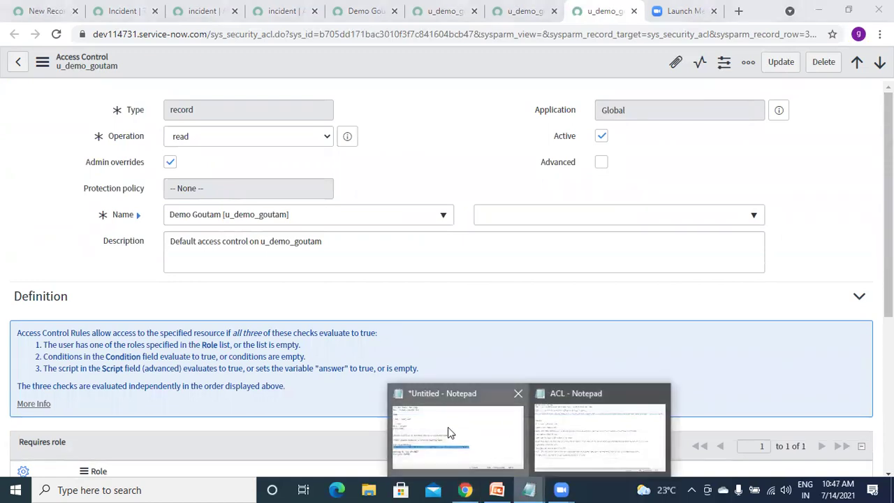
pyautogui.click(451, 430)
pyautogui.moveTo(151, 374); pyautogui.dragTo(21, 135)
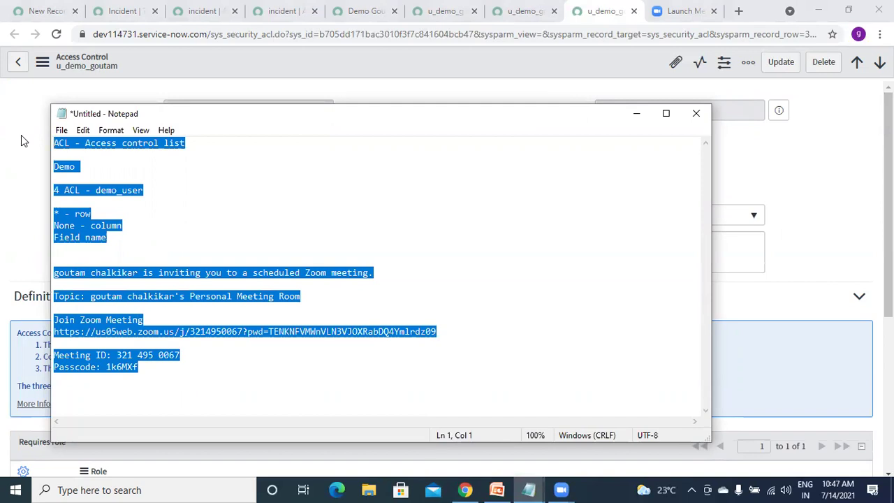
pyautogui.press('Return')
pyautogui.write('1.')
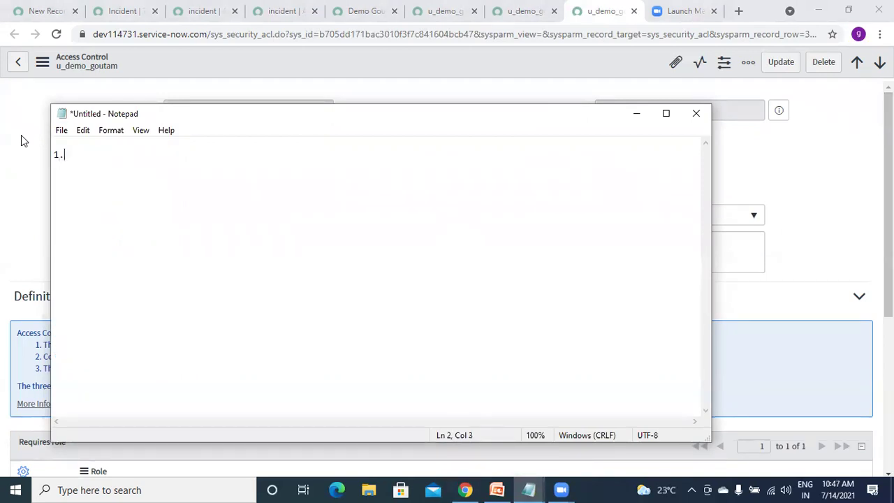
pyautogui.write(' TYpes of ACL')
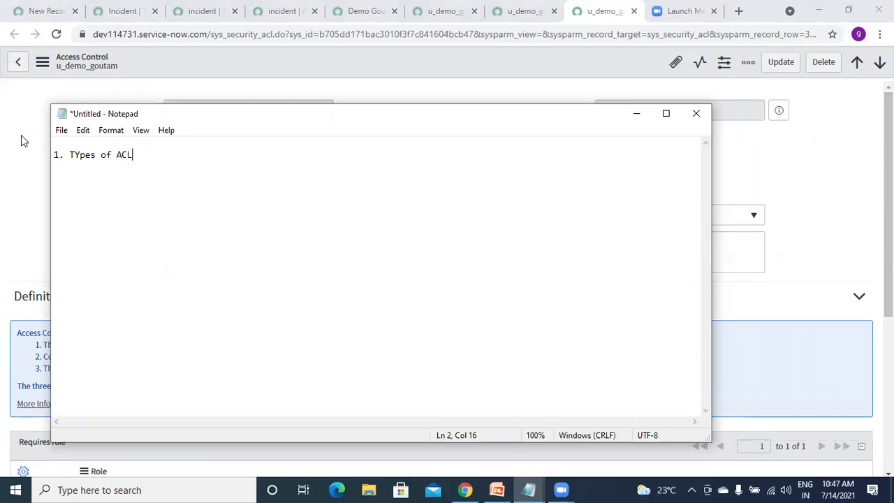
pyautogui.press('Return')
pyautogui.write('2. Admon override')
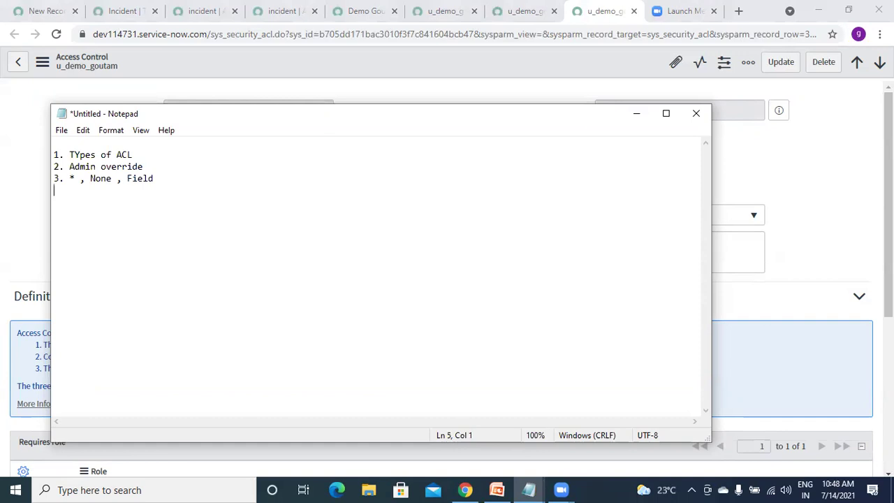
# Add the line "*.* , *.None , Table.None , Table.* , Table.short_decs" beneath item 3
pyautogui.write('*')
pyautogui.press('BackSpace')
pyautogui.write('.* , *.None , ')
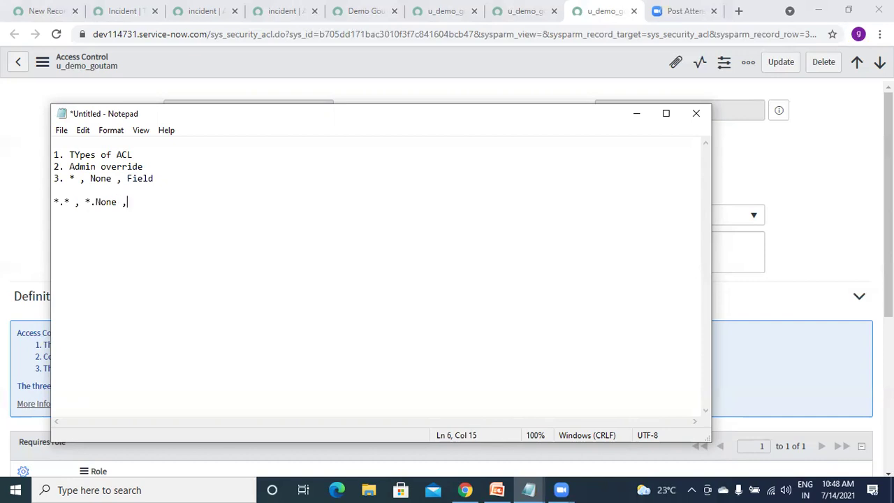
pyautogui.write('Table.None , Table.* , Table.')
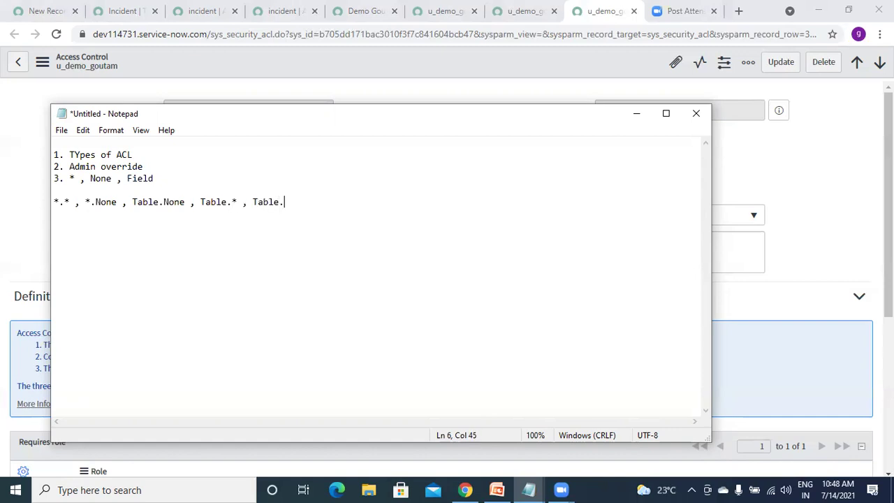
pyautogui.write('short_decs')
pyautogui.press('Return')
pyautogui.press('Return')
pyautogui.press('Return')
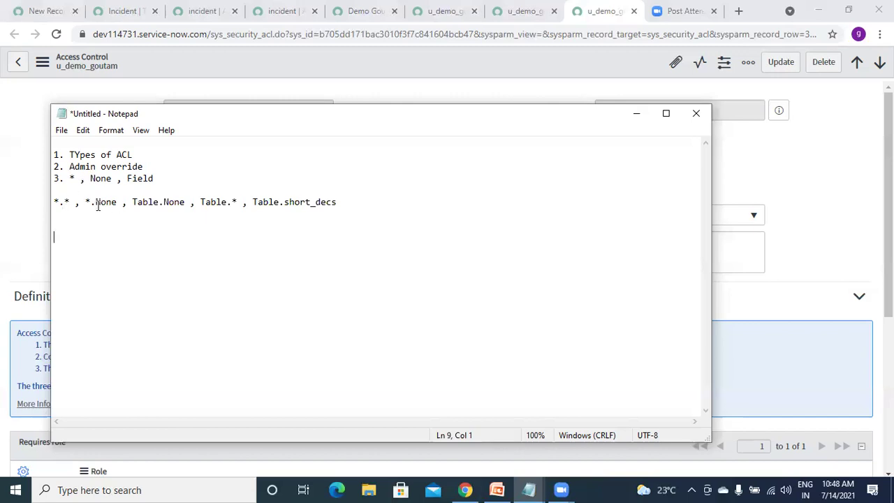
# Move "Table.None , Table.* , Table.short_decs" onto its own line, three lines below the wildcard patterns
pyautogui.click(236, 203)
pyautogui.hotkey('shift', 'End')
pyautogui.click(236, 203)
pyautogui.click(127, 203)
pyautogui.press('Return')
pyautogui.press('Return')
pyautogui.press('Return')
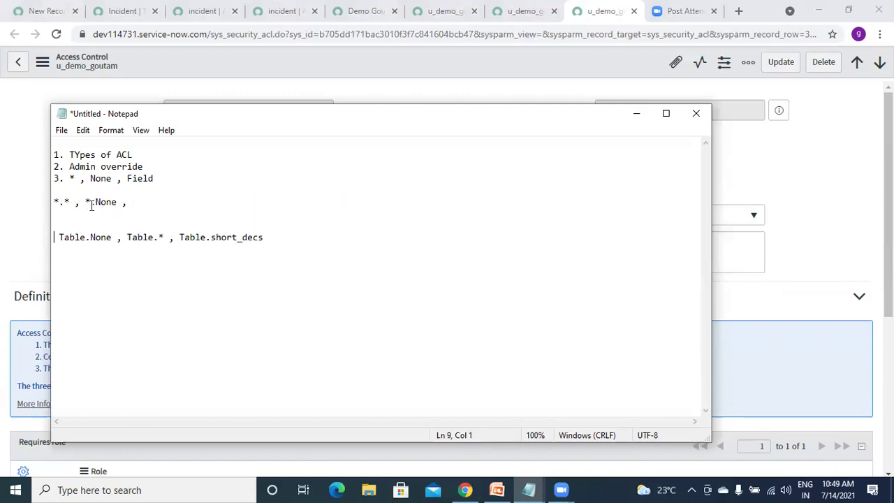
pyautogui.click(100, 205)
pyautogui.click(80, 237)
pyautogui.click(71, 246)
# Add the item "4. 5 Create ACL on Incident" below the table-level patterns
pyautogui.click(270, 238)
pyautogui.press('Return')
pyautogui.press('Return')
pyautogui.write('4.')
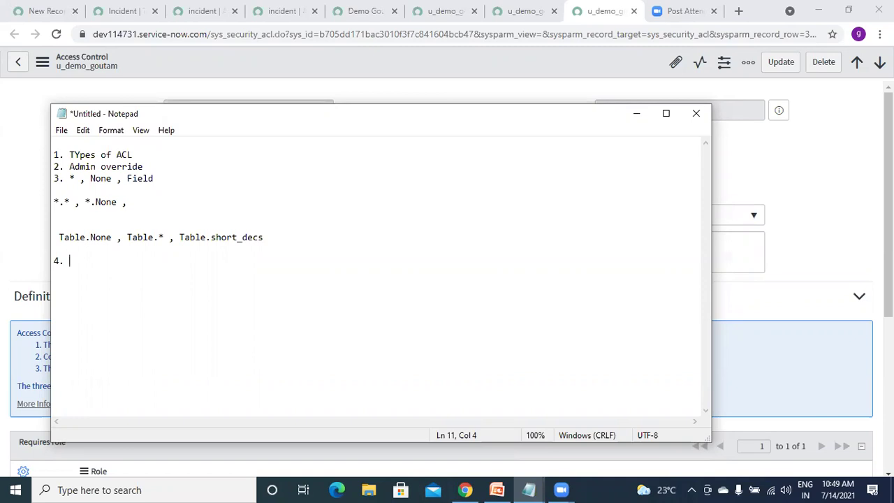
pyautogui.write('Create ')
pyautogui.write('-')
pyautogui.press('BackSpace')
pyautogui.press('BackSpace')
pyautogui.press('BackSpace')
pyautogui.press('Left')
pyautogui.press('Left')
pyautogui.press('Left')
pyautogui.press('Left')
pyautogui.press('Left')
pyautogui.press('Left')
pyautogui.write('4')
pyautogui.press('BackSpace')
pyautogui.write('5')
pyautogui.click(143, 260)
pyautogui.write('ACL on Incident')
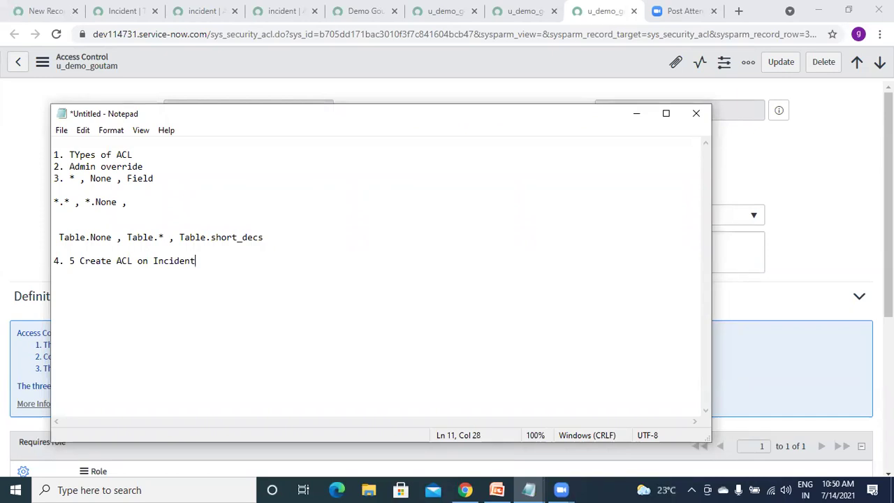
# End item 4 with a dash and list "4 Create - Admin" and "1 Create - Demo" beneath it
pyautogui.write('- Demo -')
pyautogui.press('BackSpace')
pyautogui.press('BackSpace')
pyautogui.press('BackSpace')
pyautogui.press('BackSpace')
pyautogui.press('BackSpace')
pyautogui.press('BackSpace')
pyautogui.press('Return')
pyautogui.press('Return')
pyautogui.write('4 Create - Admin')
pyautogui.press('Return')
pyautogui.press('Return')
pyautogui.press('BackSpace')
pyautogui.write('1 Create - Demo')
# Compare the Admin and Demo create lines under item 4
pyautogui.click(57, 284)
pyautogui.click(133, 284)
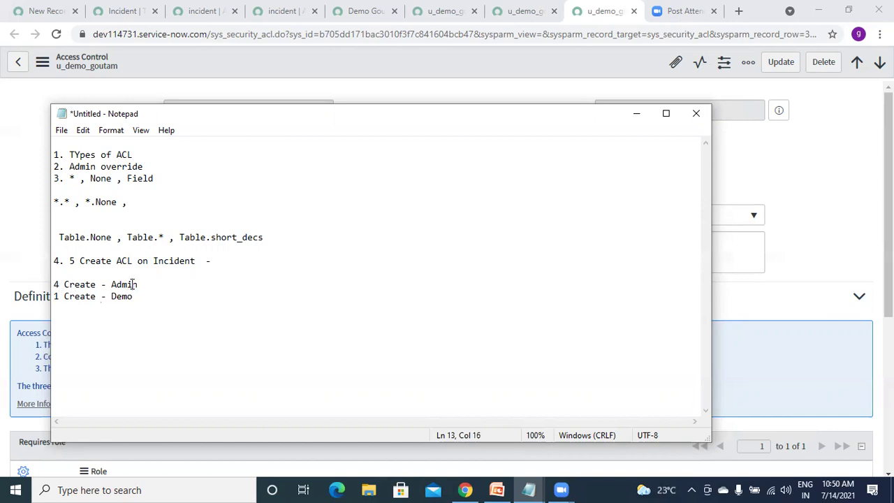
pyautogui.click(85, 296)
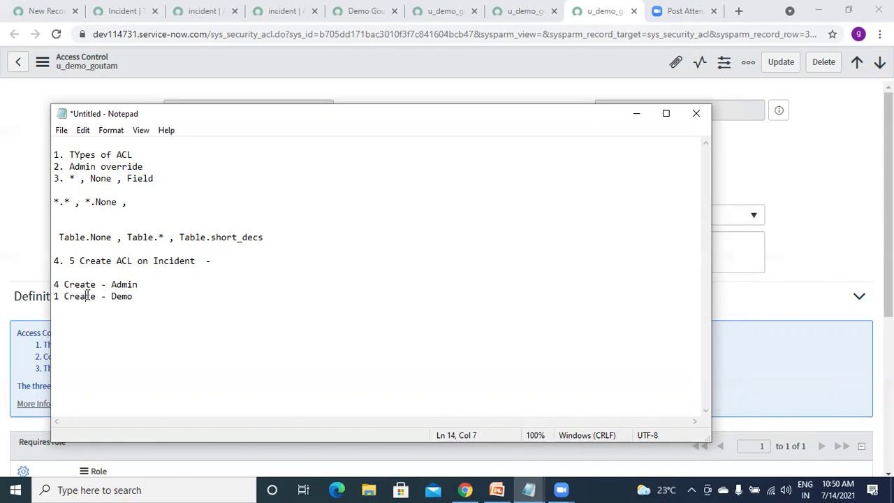
pyautogui.click(121, 297)
pyautogui.click(148, 285)
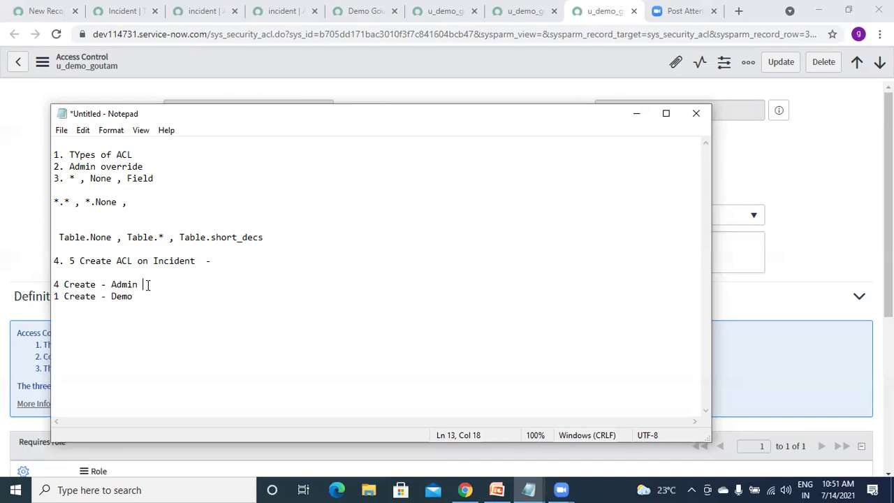
pyautogui.click(81, 283)
pyautogui.click(132, 285)
pyautogui.click(126, 297)
# Add the answer "Yes he will have access -" below the Demo create line
pyautogui.click(132, 297)
pyautogui.press('Return')
pyautogui.press('Return')
pyautogui.write('Yes he will b')
pyautogui.press('BackSpace')
pyautogui.write('have access -')
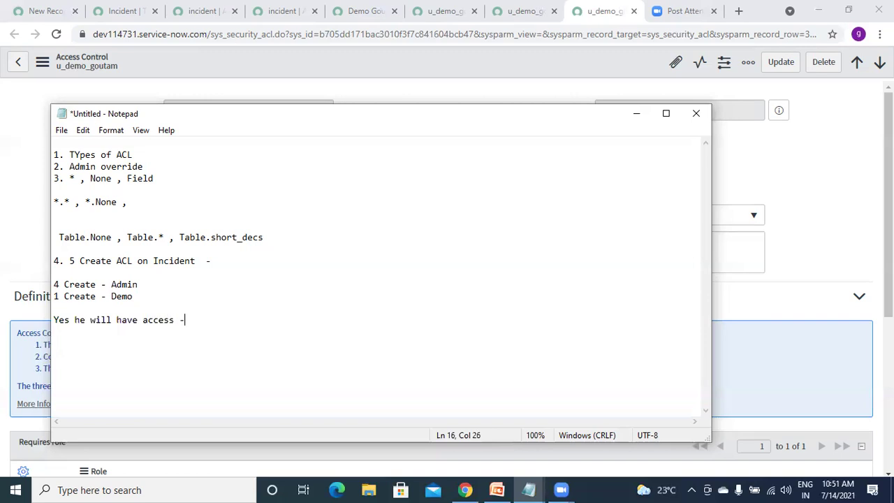
# Go back over the Incident create rules, comparing the Admin and Demo lines with the access answer
pyautogui.click(137, 299)
pyautogui.click(205, 320)
pyautogui.press('Return')
pyautogui.press('Return')
pyautogui.click(70, 261)
pyautogui.click(111, 285)
pyautogui.click(140, 284)
pyautogui.click(134, 298)
pyautogui.click(76, 296)
pyautogui.click(145, 294)
pyautogui.click(85, 285)
pyautogui.click(75, 298)
# Add the note "Example water tank" below the access answer
pyautogui.click(194, 323)
pyautogui.press('Return')
pyautogui.press('Return')
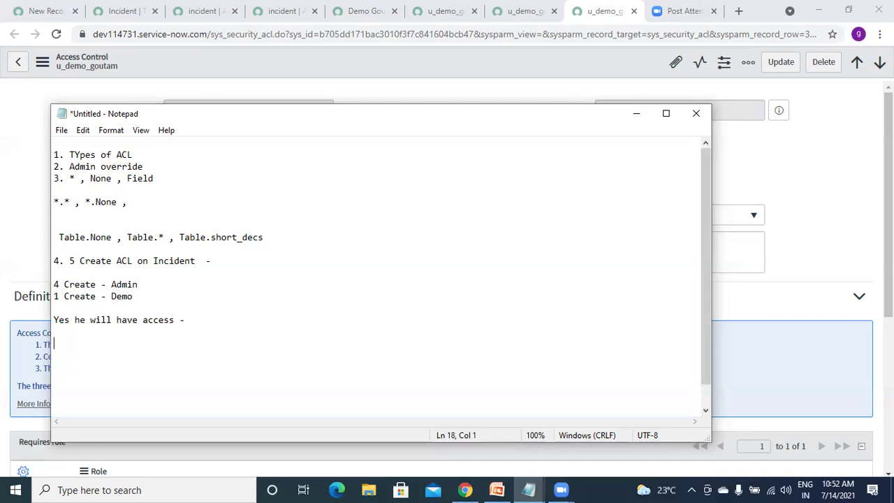
pyautogui.write('Example water tank')
pyautogui.press('Return')
pyautogui.press('Return')
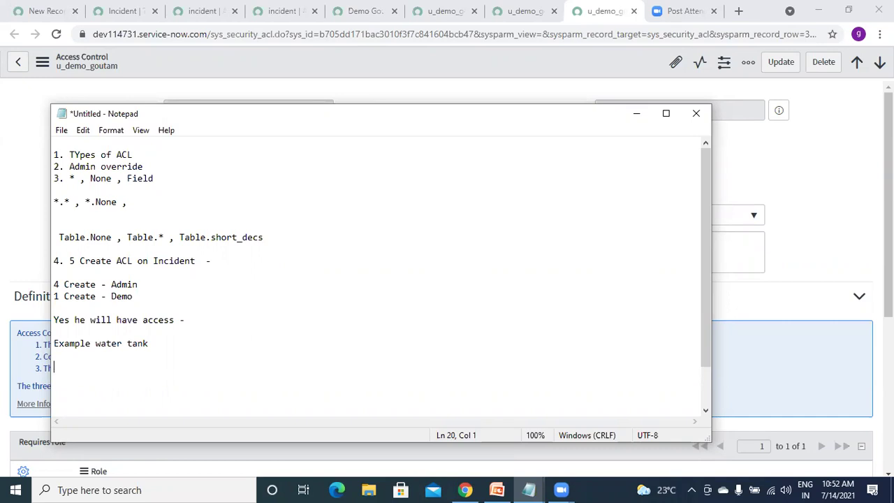
# Highlight the whole of item 4, down to the water tank example, for review
pyautogui.click(62, 356)
pyautogui.moveTo(152, 349); pyautogui.dragTo(44, 260)
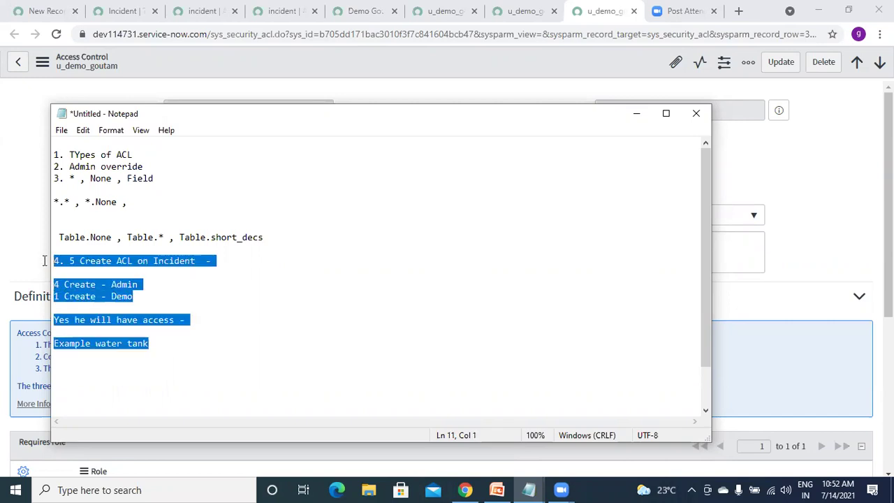
pyautogui.click(177, 294)
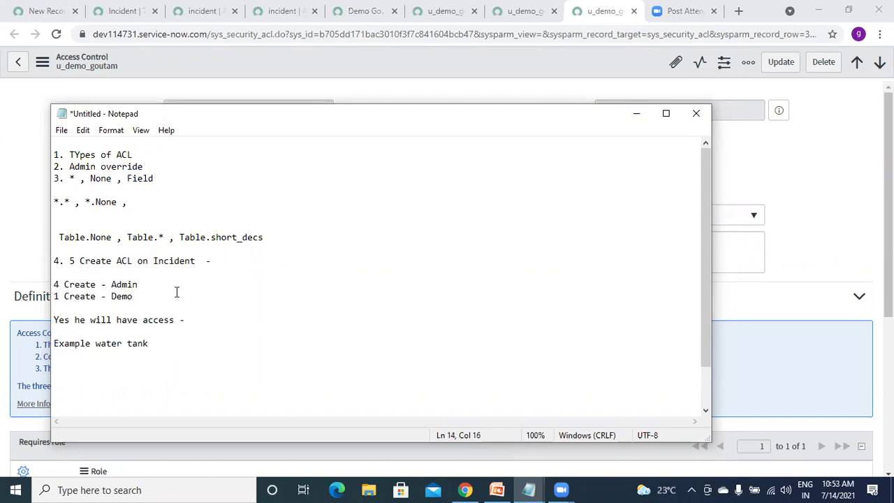
# Add the item "5. Role , condition , script - all should match" below the water tank example
pyautogui.click(167, 343)
pyautogui.press('Return')
pyautogui.press('Return')
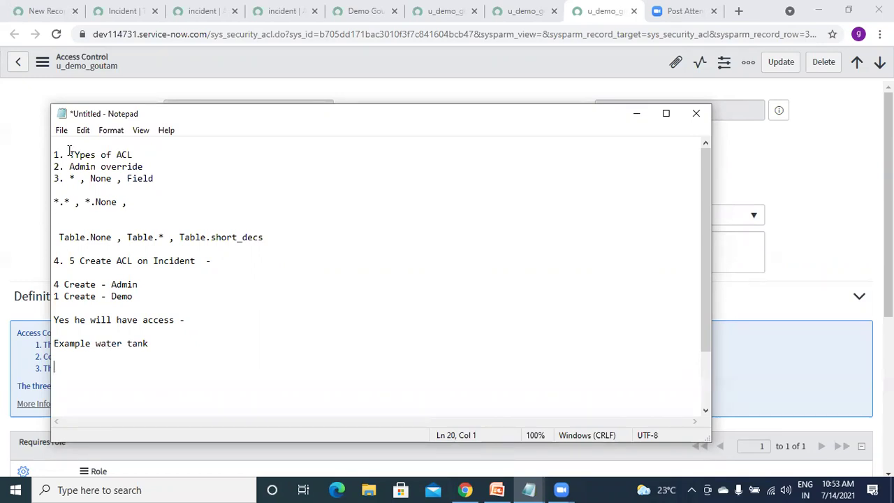
pyautogui.click(59, 262)
pyautogui.click(60, 365)
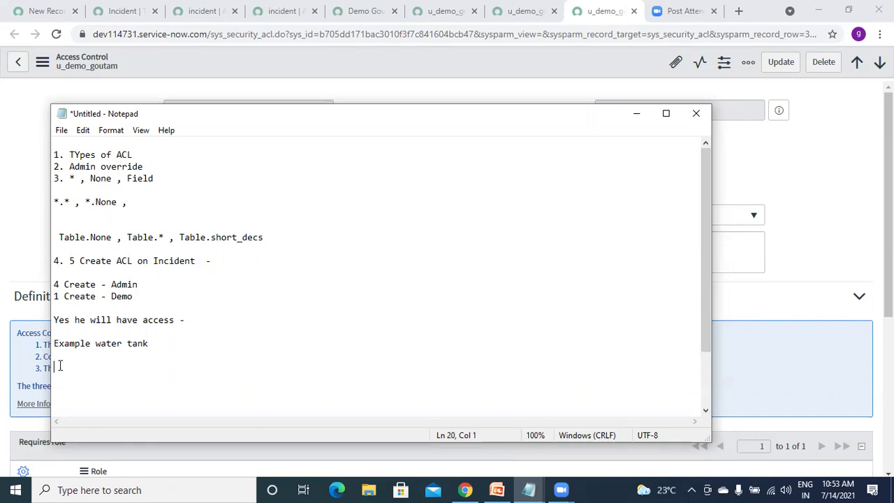
pyautogui.write('5. Role , condition , script')
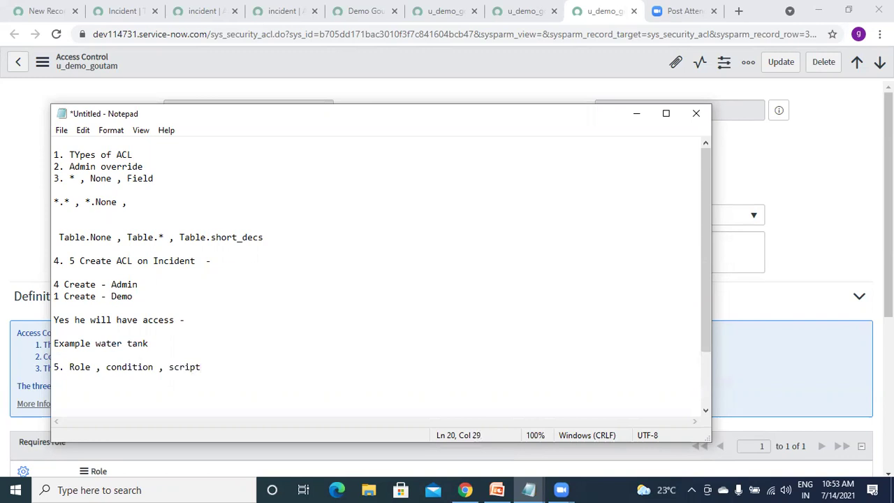
pyautogui.write(' -')
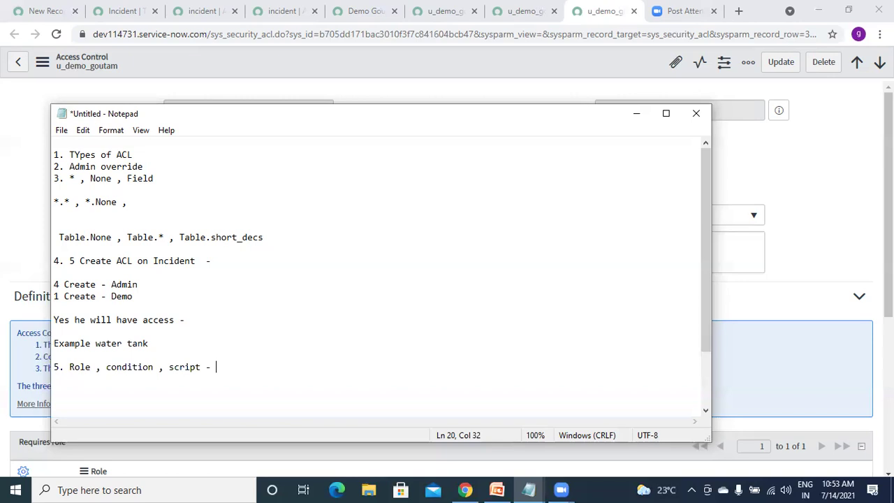
pyautogui.write('all should match')
pyautogui.press('Return')
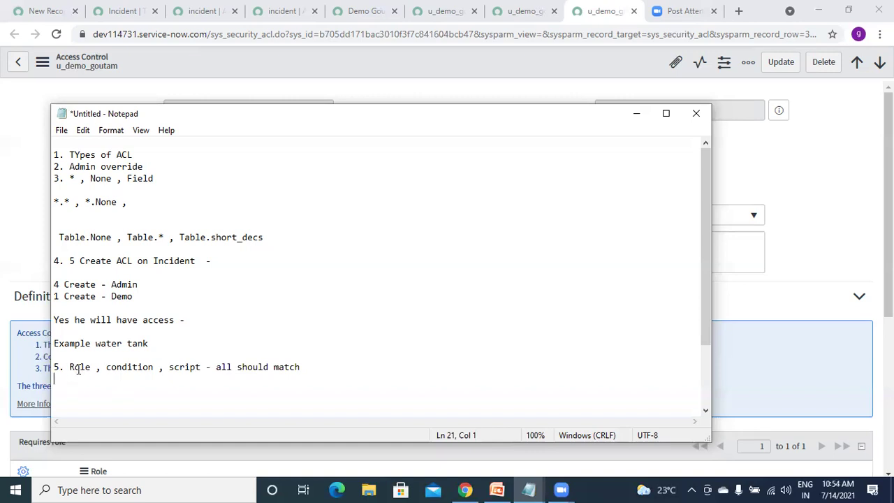
# List "role", "condition" and "script" on separate lines beneath item 5
pyautogui.click(187, 366)
pyautogui.click(81, 387)
pyautogui.press('BackSpace')
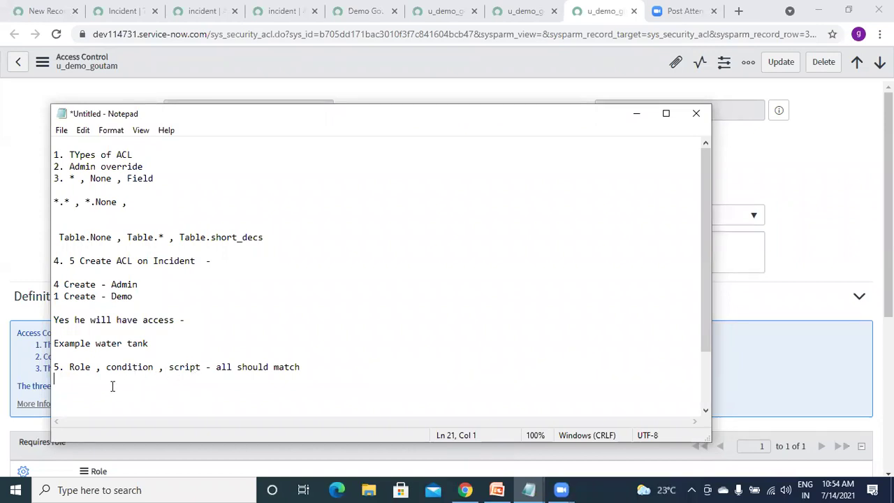
pyautogui.write('role')
pyautogui.press('Return')
pyautogui.write('condition')
pyautogui.press('Return')
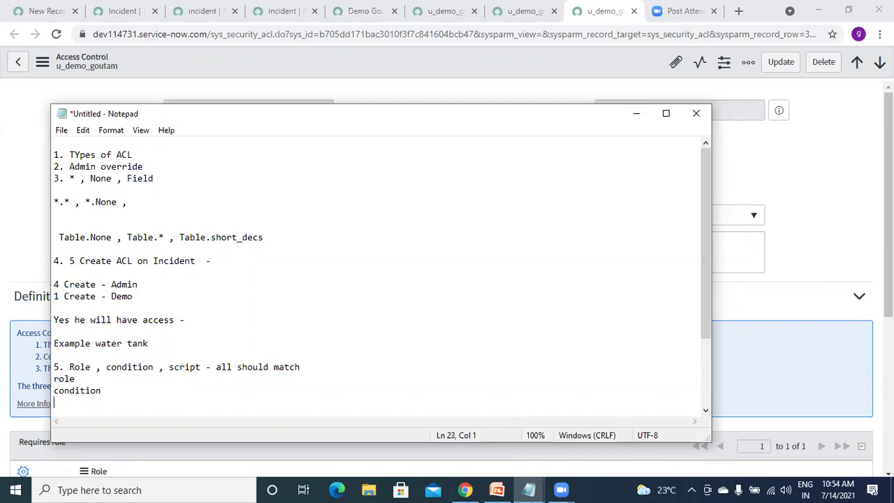
pyautogui.write('script')
pyautogui.click(82, 382)
pyautogui.click(103, 391)
pyautogui.click(92, 404)
# Maximize the note window and add the item "6. 1st give access to table level . row or column , field"
pyautogui.press('Return')
pyautogui.press('Return')
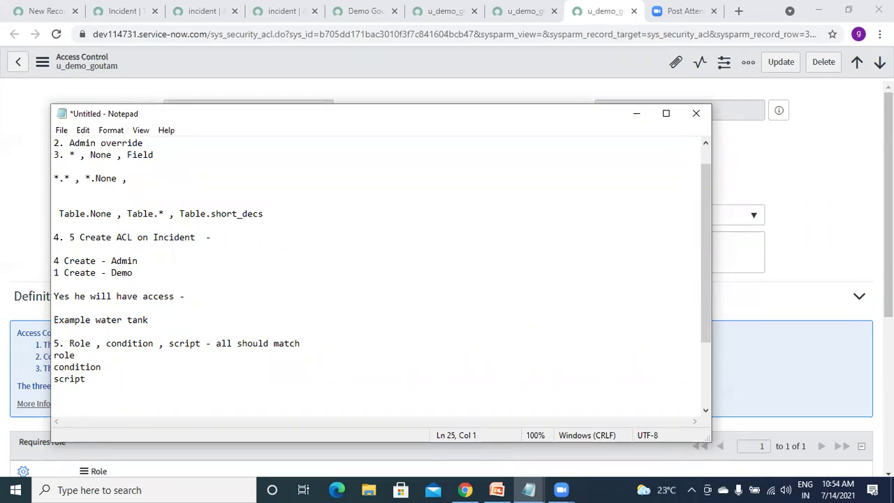
pyautogui.write('6.')
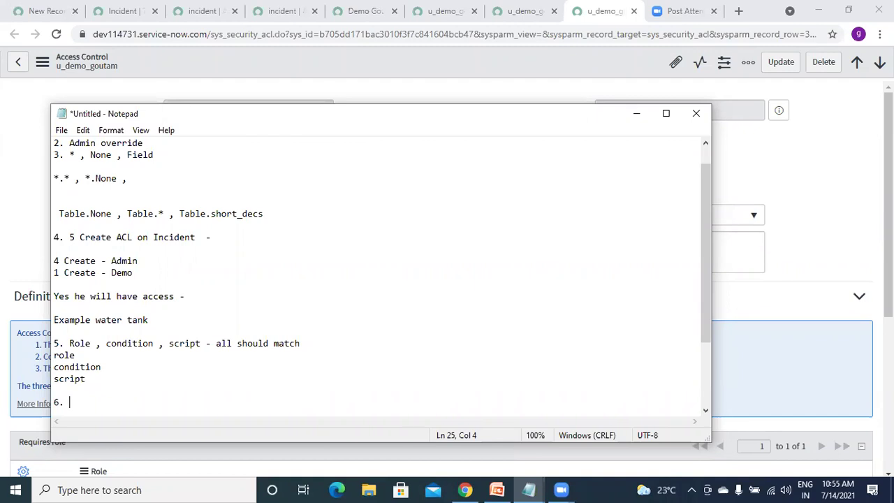
pyautogui.click(666, 113)
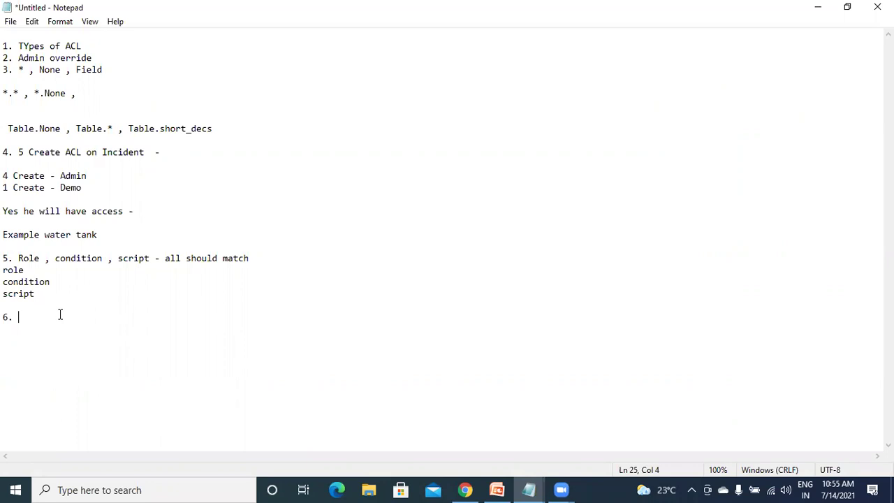
pyautogui.write('1st give access to ')
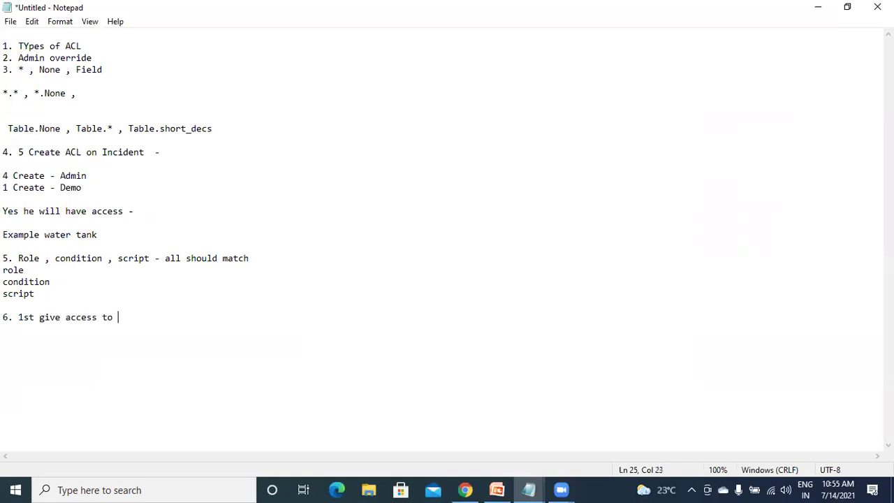
pyautogui.write('table level')
pyautogui.press('Return')
pyautogui.press('BackSpace')
pyautogui.write('. row or f')
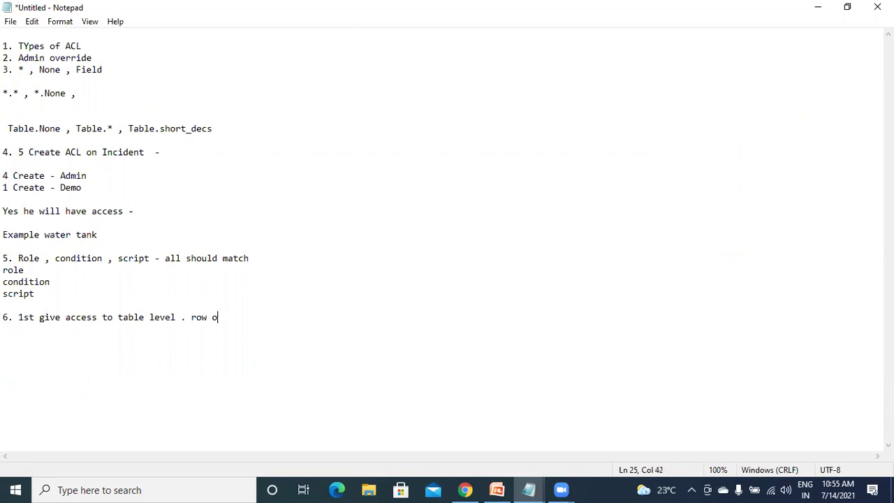
pyautogui.press('BackSpace')
pyautogui.press('BackSpace')
pyautogui.write('column , field')
pyautogui.press('Return')
pyautogui.press('Return')
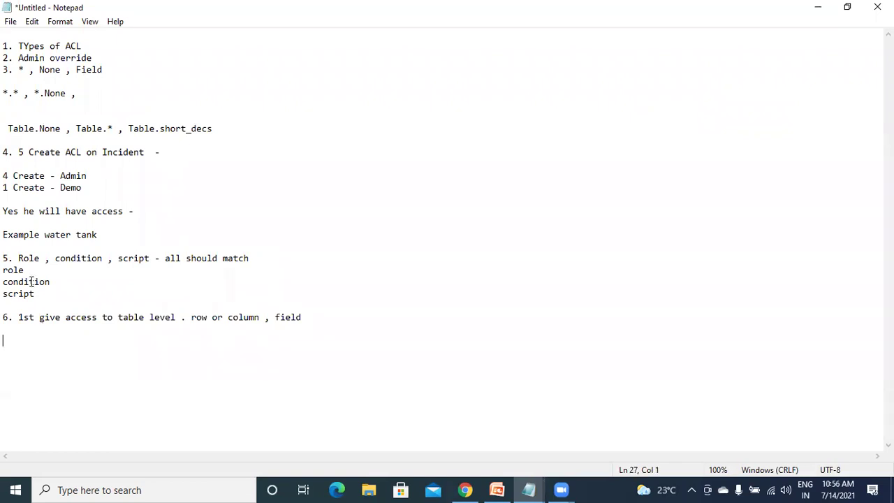
# Review the notes, covering the Incident create example, the access levels in item 6, and items 1 to 3
pyautogui.moveTo(98, 236); pyautogui.dragTo(4, 163)
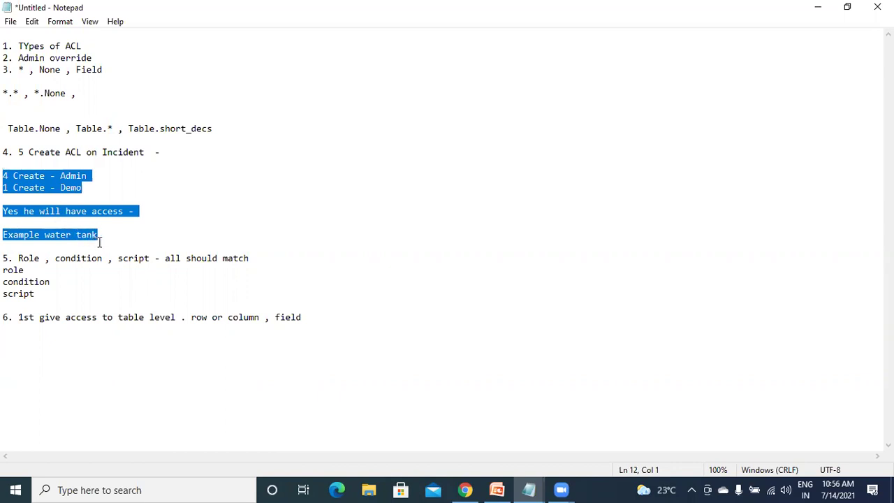
pyautogui.click(326, 320)
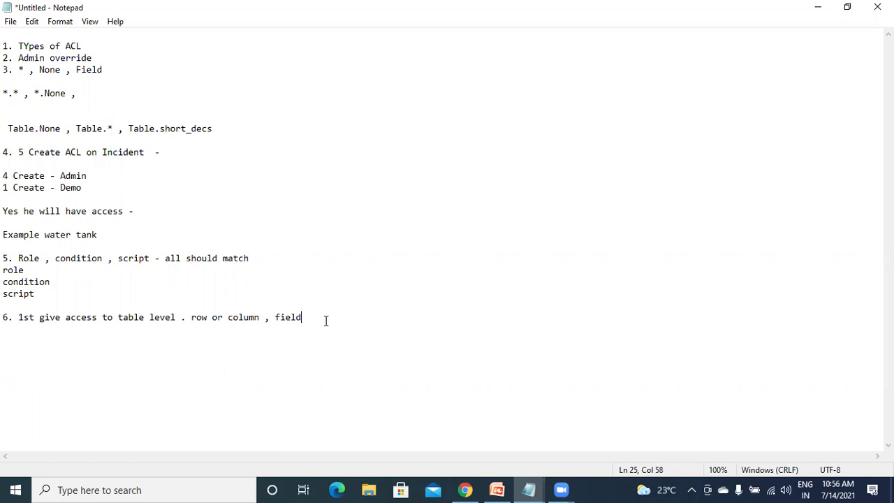
pyautogui.click(207, 316)
pyautogui.click(246, 315)
pyautogui.click(309, 318)
pyautogui.click(88, 94)
pyautogui.moveTo(216, 129); pyautogui.dragTo(2, 46)
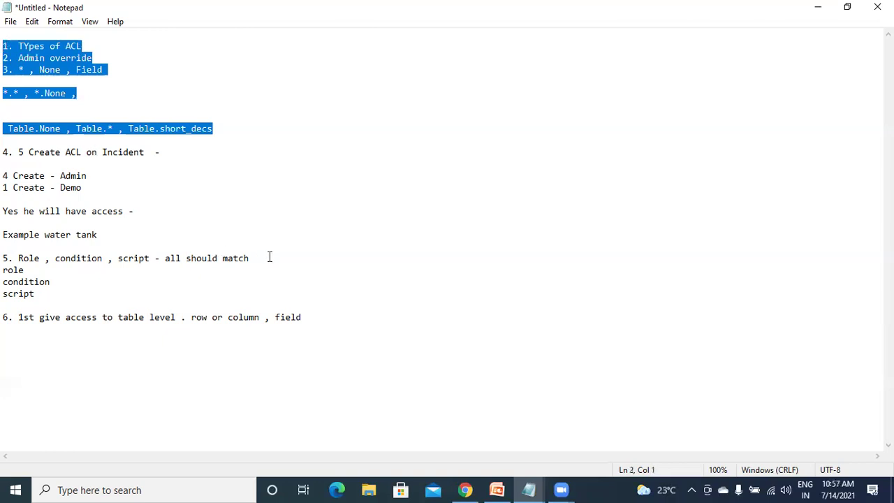
# Review items 4 to 6 of the notes, including the Admin and Demo create examples
pyautogui.moveTo(310, 319); pyautogui.dragTo(51, 283)
pyautogui.moveTo(21, 178); pyautogui.dragTo(4, 152)
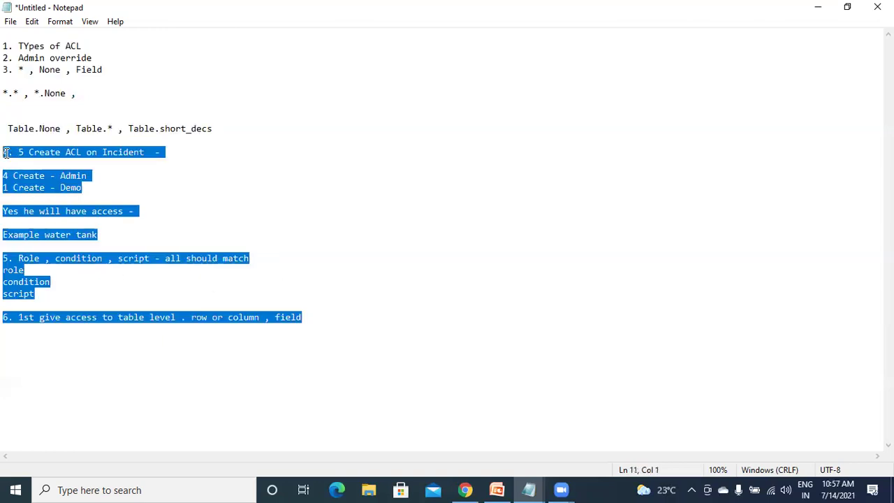
pyautogui.click(147, 182)
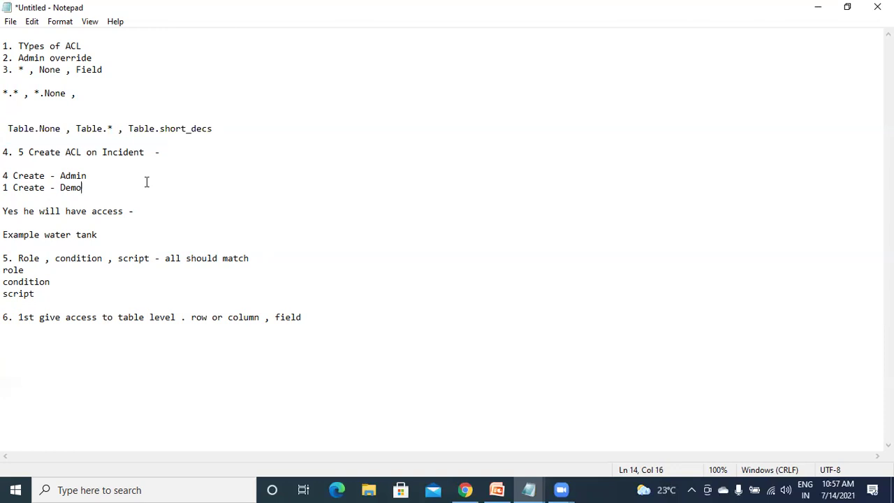
pyautogui.click(96, 176)
# Switch to Chrome and turn off Admin overrides on the demo table's read access control
pyautogui.click(465, 490)
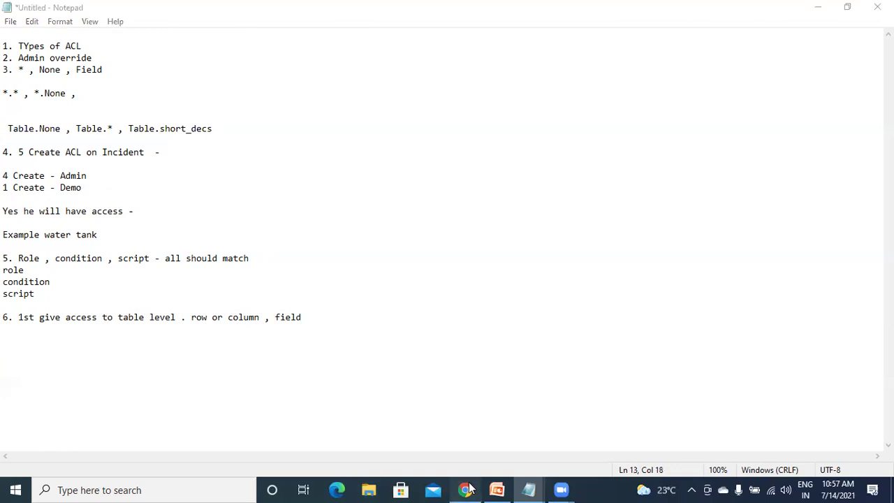
pyautogui.moveTo(98, 165)
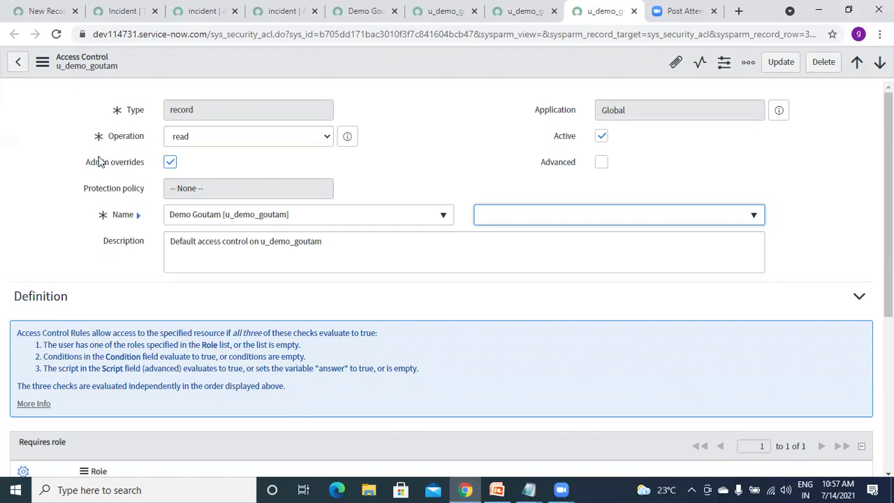
pyautogui.click(170, 162)
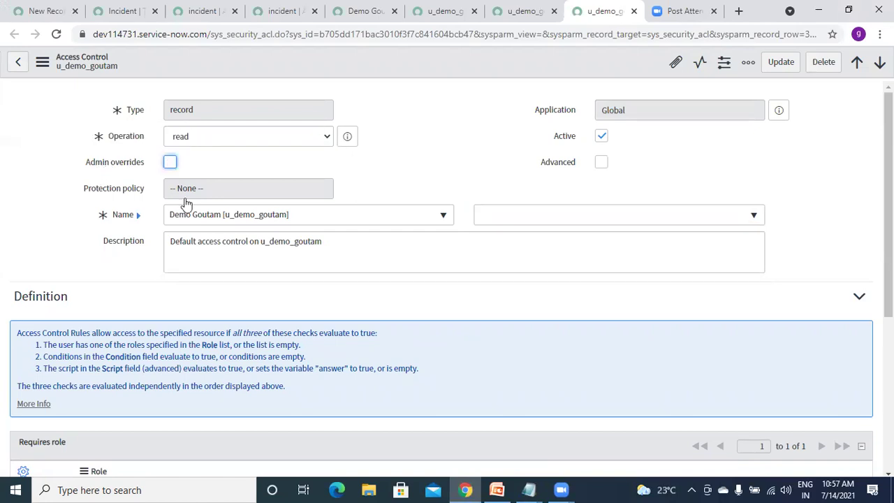
pyautogui.moveTo(126, 170)
# Find "acl" in the navigator of the main ServiceNow page and open Access Control (ACL), discarding the unsaved new record
pyautogui.click(17, 11)
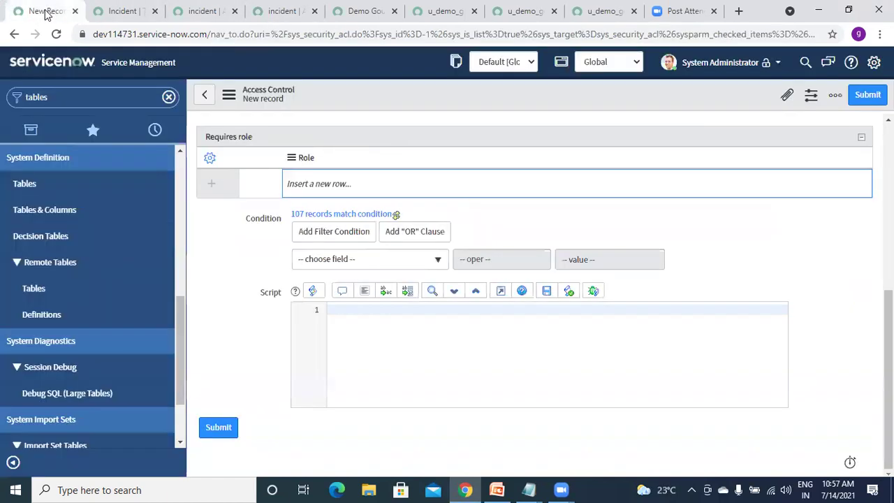
pyautogui.doubleClick(105, 96)
pyautogui.write('acl')
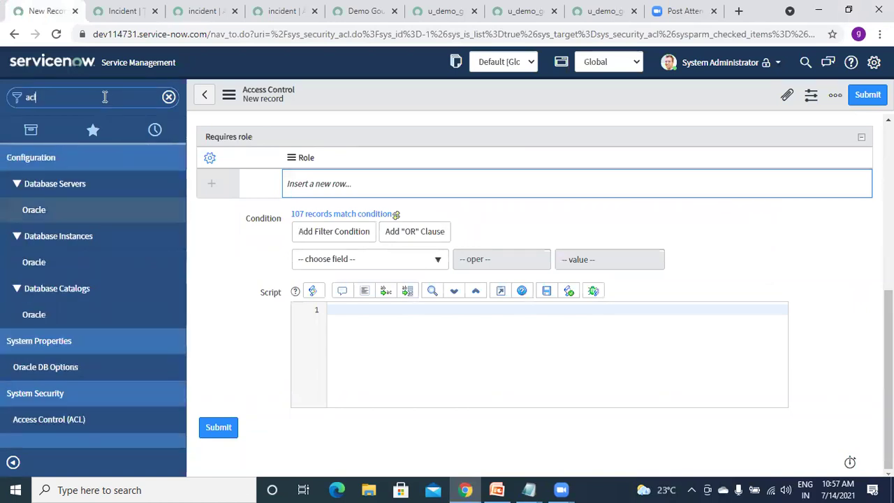
pyautogui.click(52, 424)
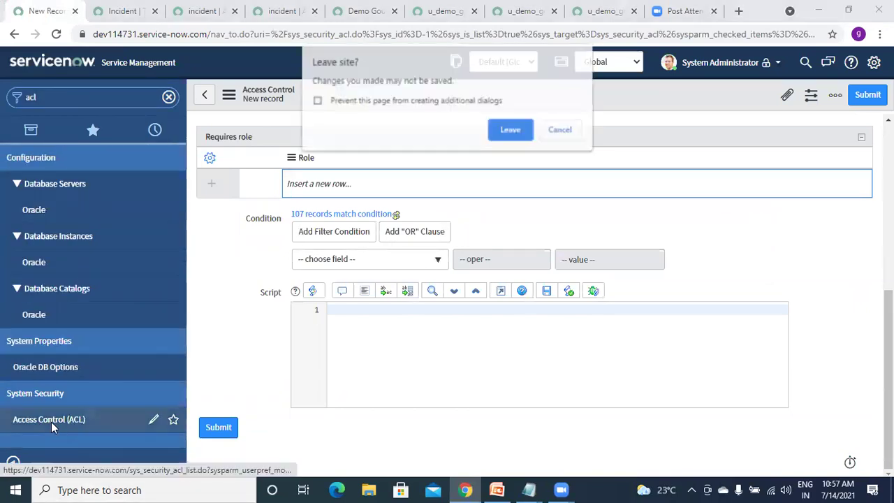
pyautogui.click(499, 130)
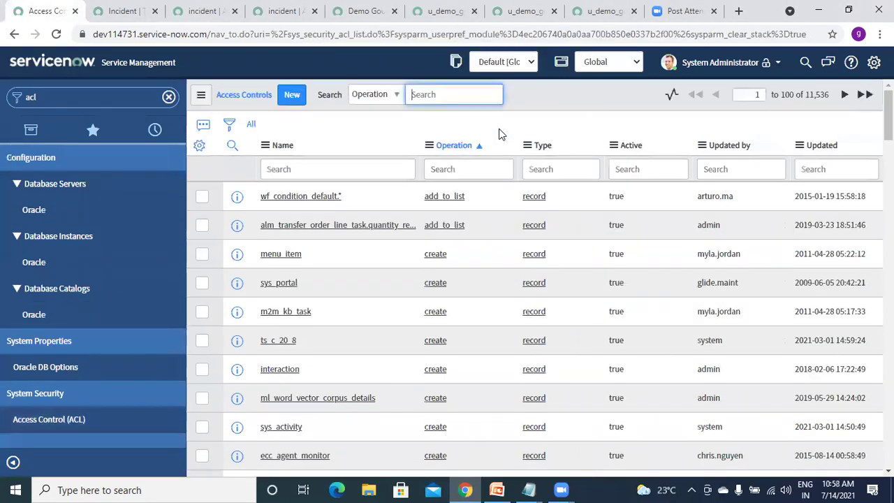
# Add the Admin overrides column to the Access Controls list
pyautogui.click(199, 145)
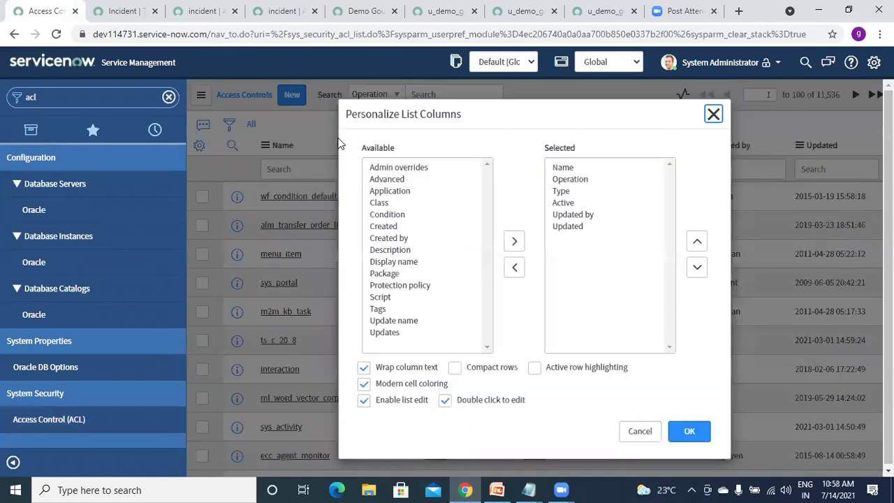
pyautogui.click(399, 168)
pyautogui.click(514, 243)
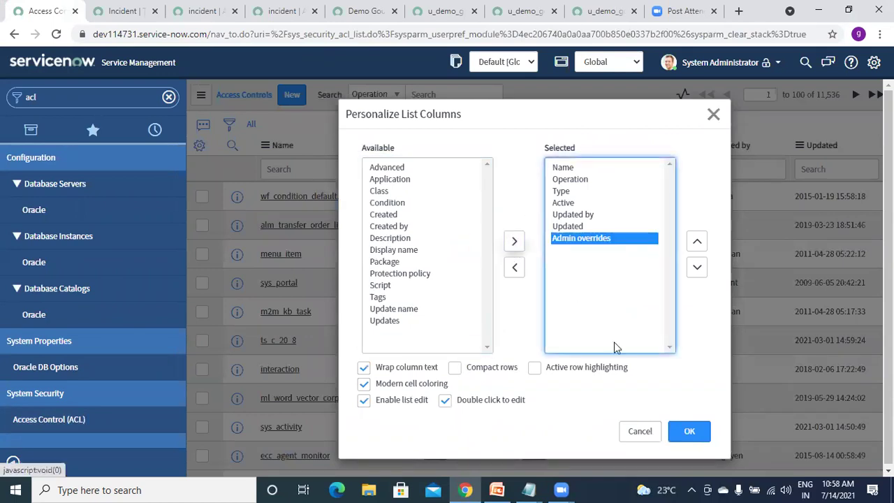
pyautogui.click(690, 440)
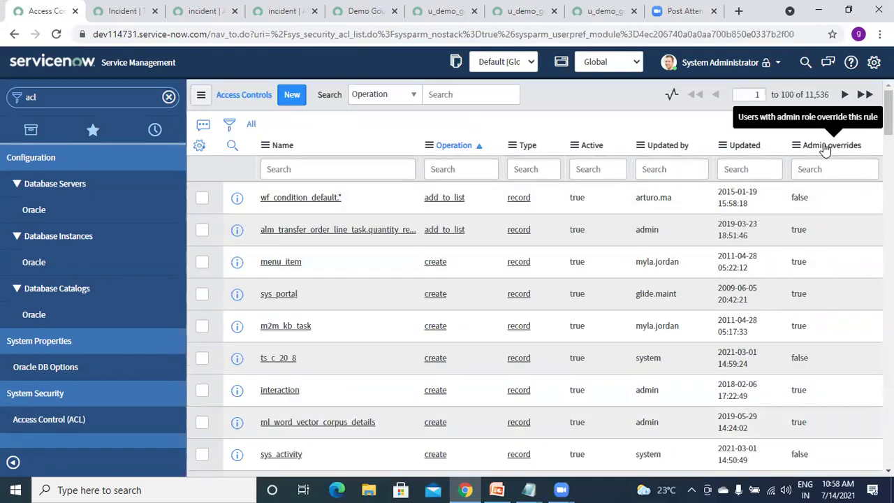
# Group the access controls by Admin overrides and expand the false group
pyautogui.moveTo(826, 149); pyautogui.dragTo(799, 150)
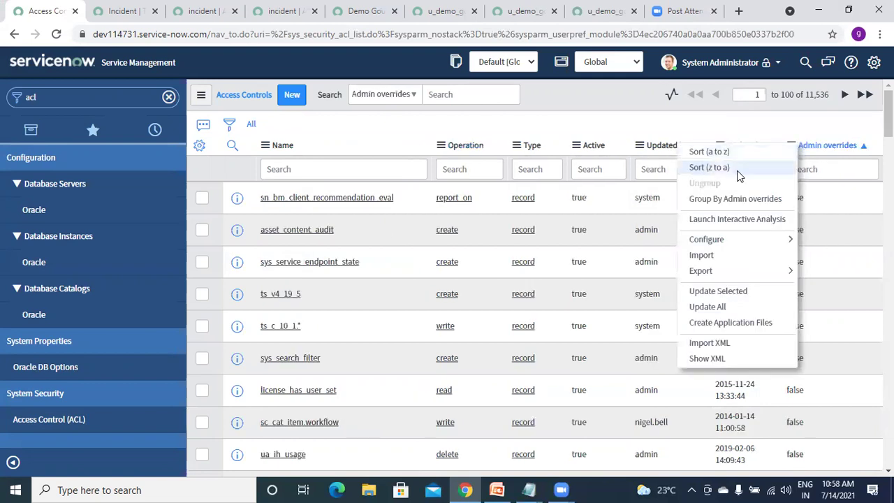
pyautogui.click(723, 200)
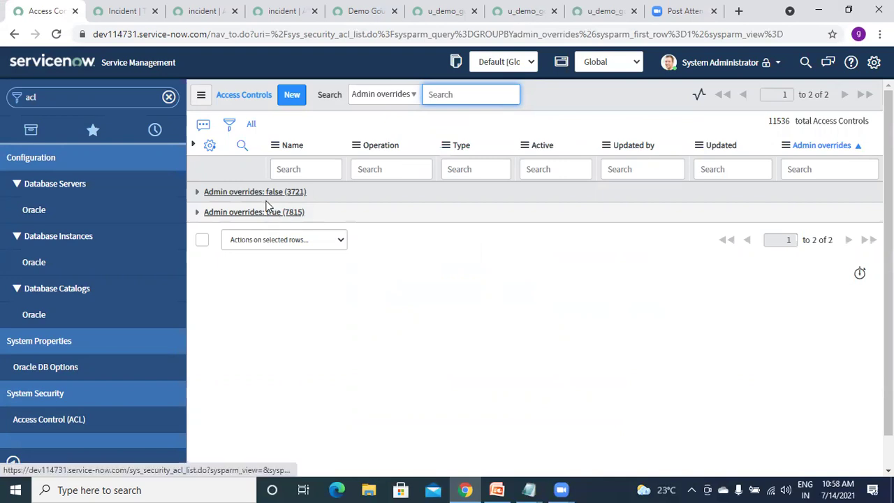
pyautogui.click(197, 195)
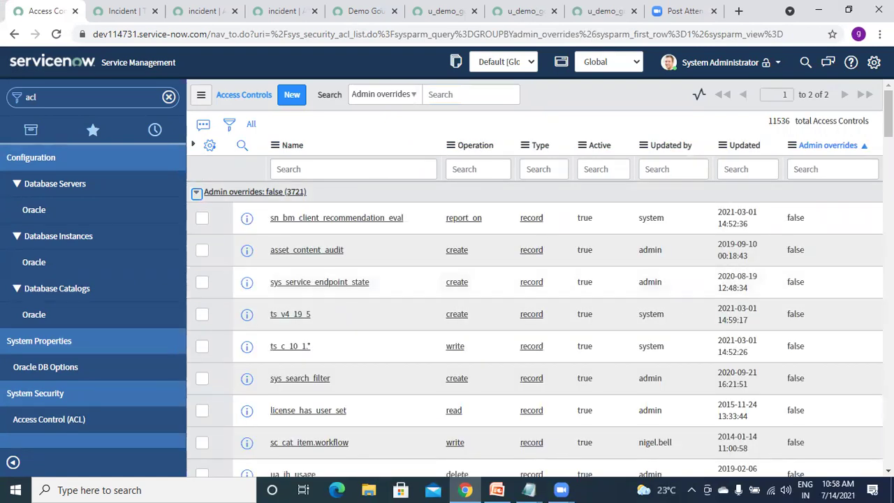
# Examine the access controls in the group where Admin overrides is false
pyautogui.scroll(-10, 534, 300)
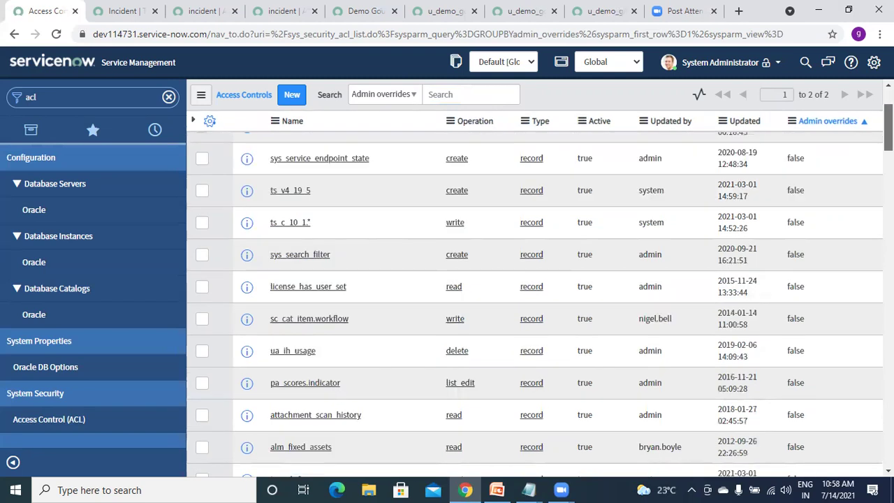
pyautogui.scroll(-5, 535, 304)
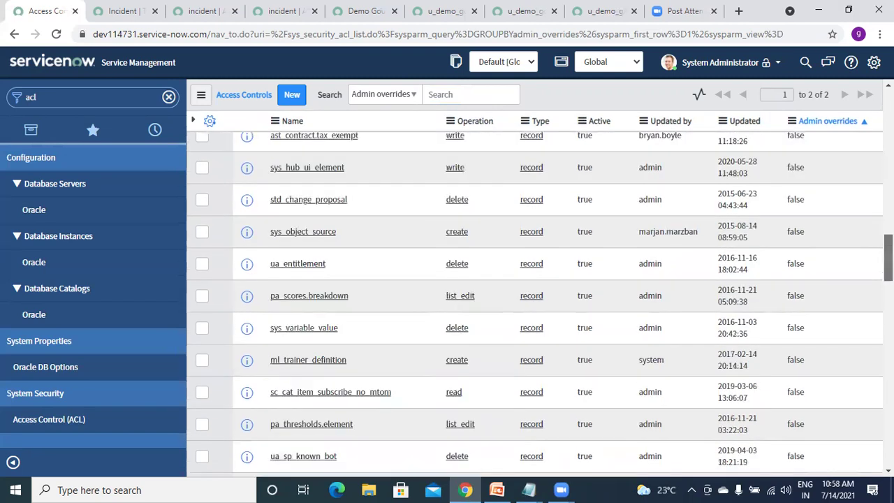
pyautogui.scroll(-5, 535, 300)
pyautogui.scroll(-5, 535, 305)
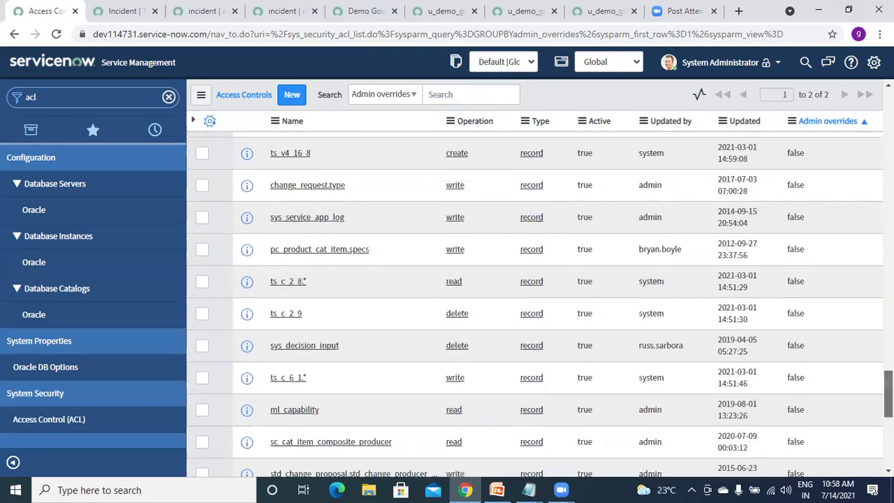
pyautogui.scroll(-3, 535, 305)
pyautogui.scroll(-3, 534, 280)
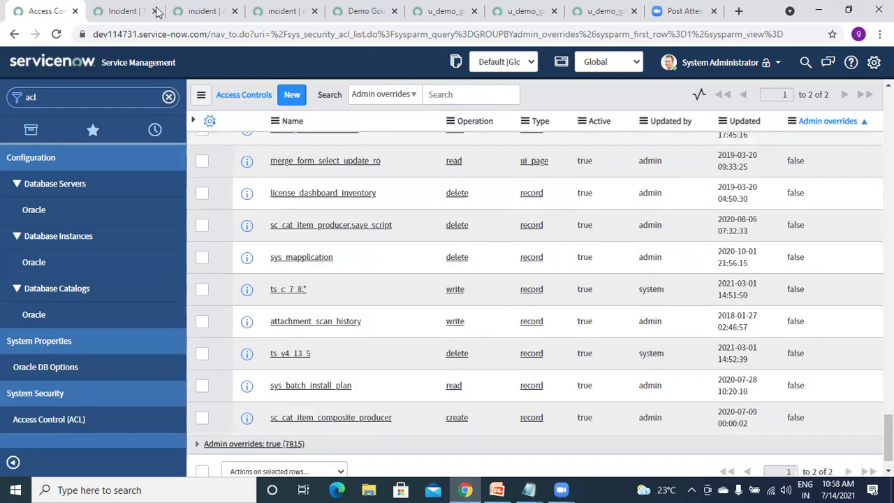
pyautogui.click(110, 16)
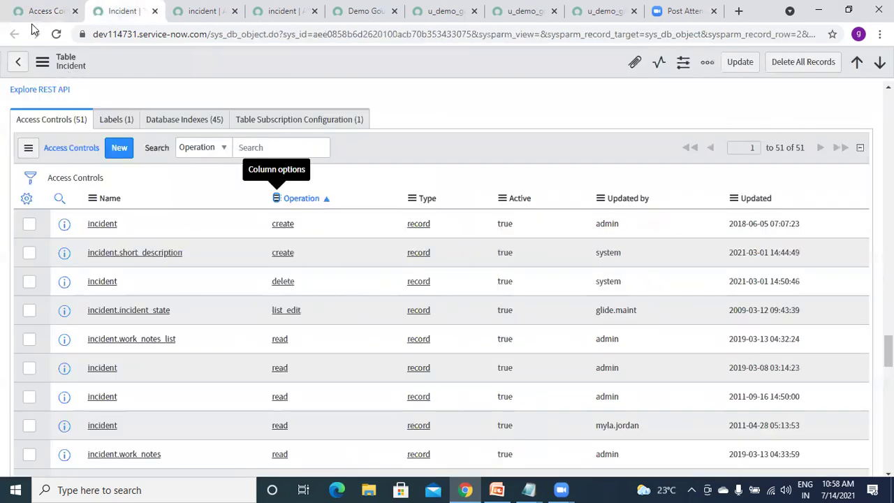
pyautogui.click(38, 13)
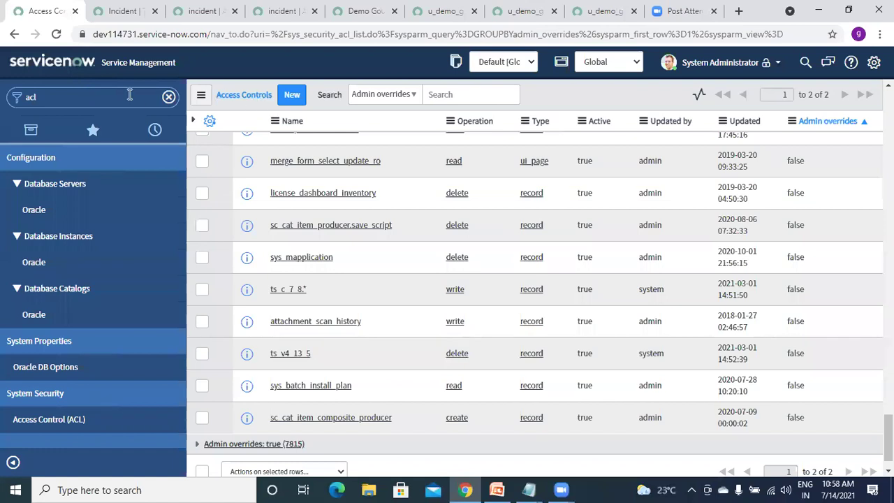
# Find "tables" in the navigator and open the Tables list under System Definition
pyautogui.click(81, 99)
pyautogui.hotkey('ctrl', 'a')
pyautogui.write('ta')
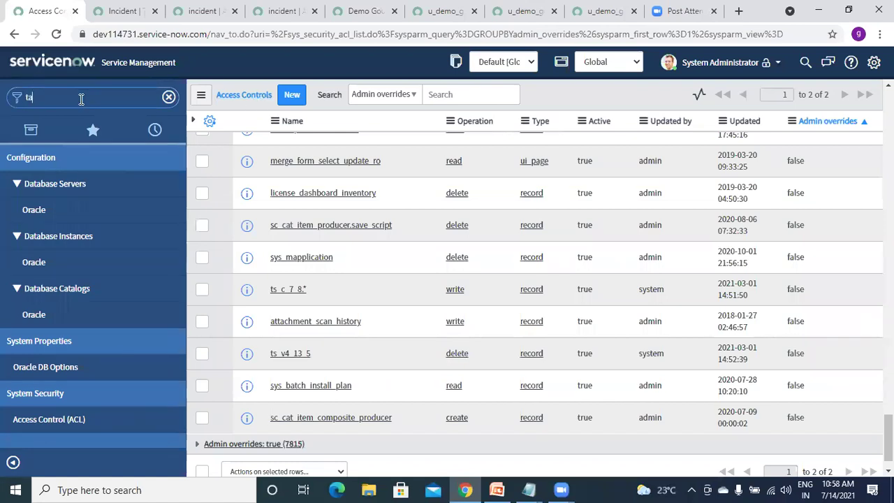
pyautogui.write('bles')
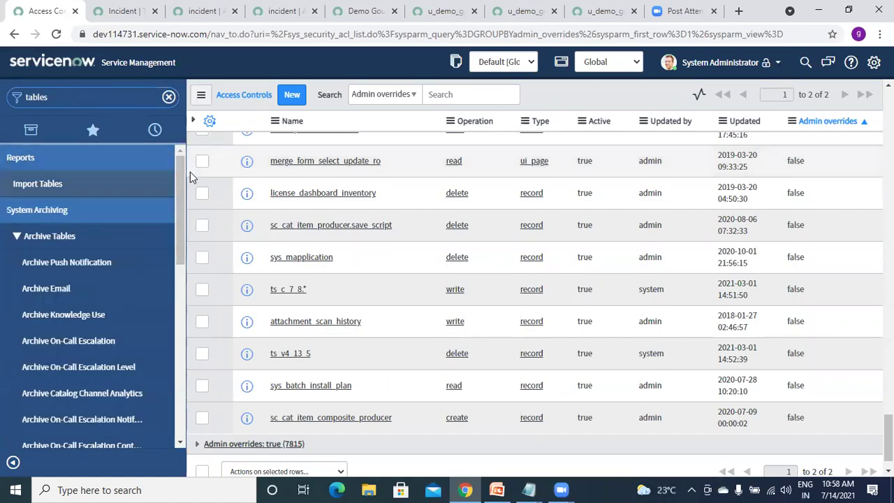
pyautogui.moveTo(181, 181); pyautogui.dragTo(178, 353)
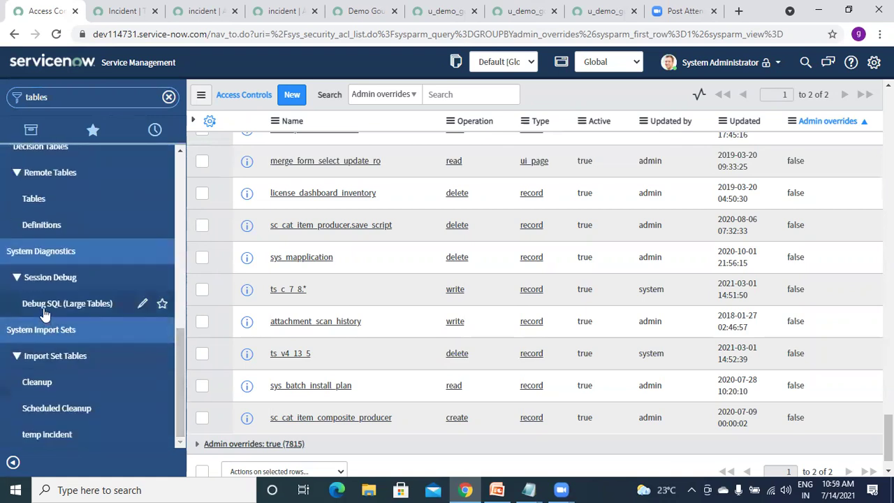
pyautogui.moveTo(181, 356); pyautogui.dragTo(180, 294)
pyautogui.scroll(1, 181, 294)
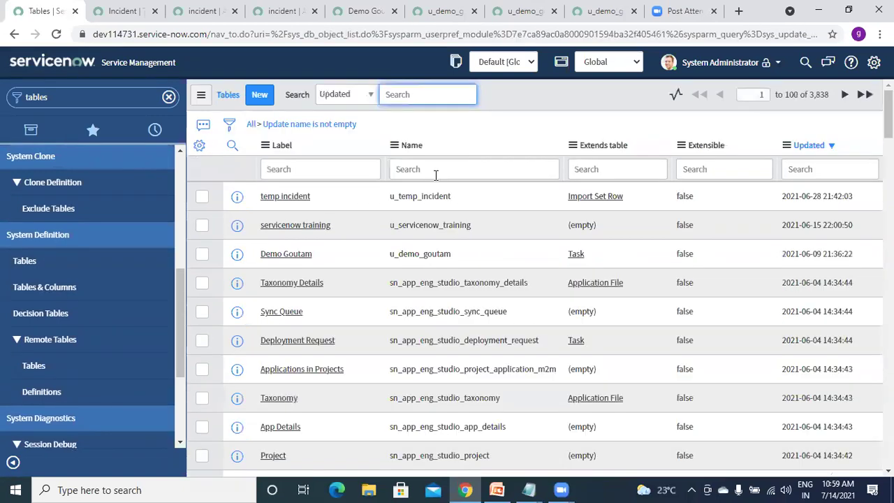
# Filter the tables by the name "*incident" and open the Incident table record
pyautogui.click(435, 172)
pyautogui.write('*incident')
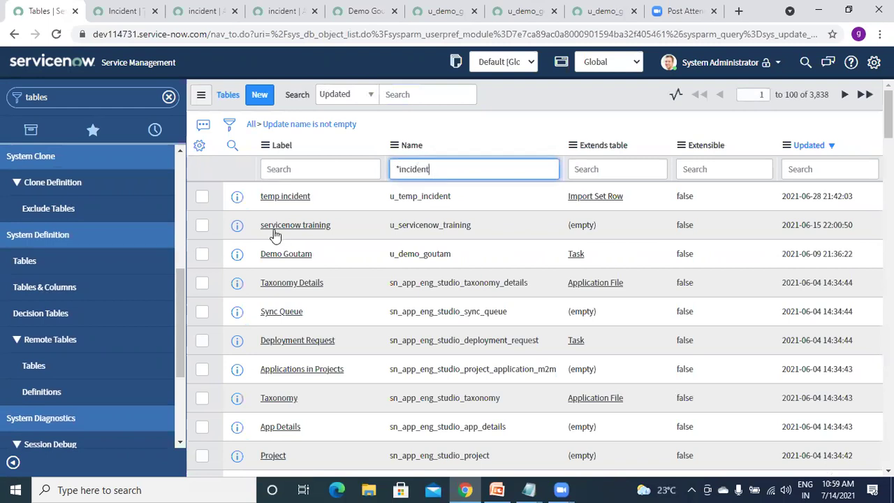
pyautogui.press('Return')
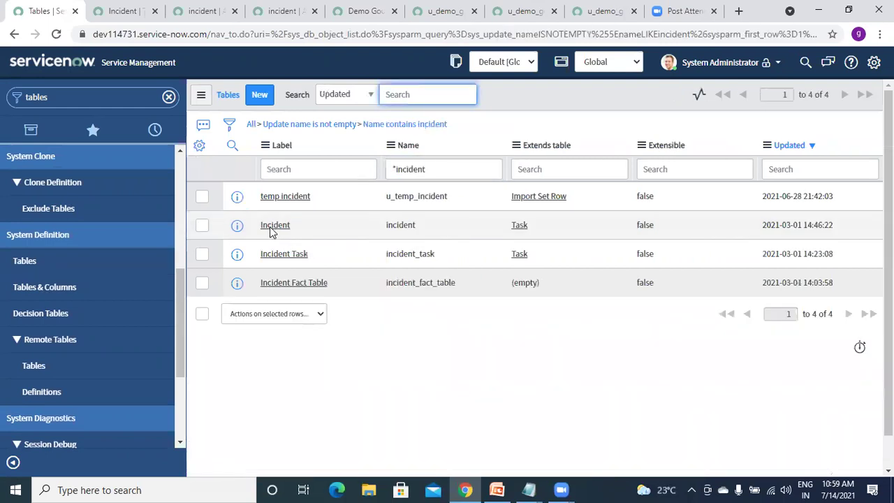
pyautogui.click(273, 226)
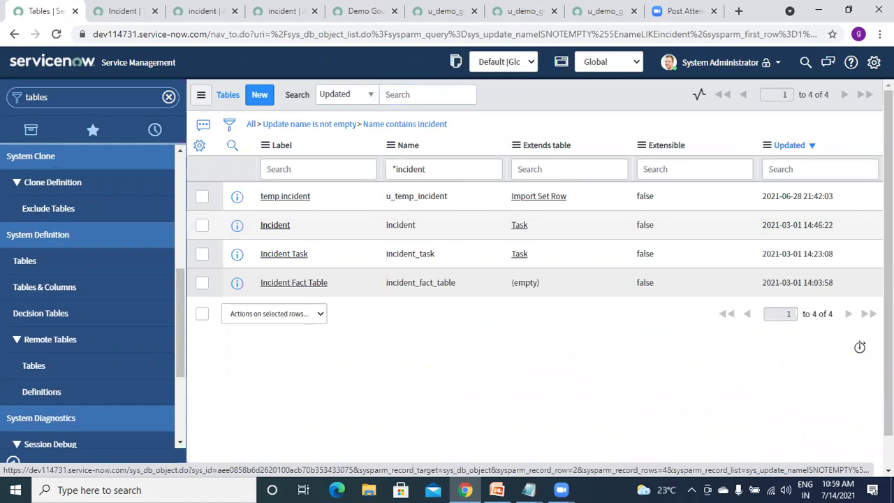
# Add the Admin overrides column to the Incident table's Access Controls list and review its values
pyautogui.scroll(-10, 535, 294)
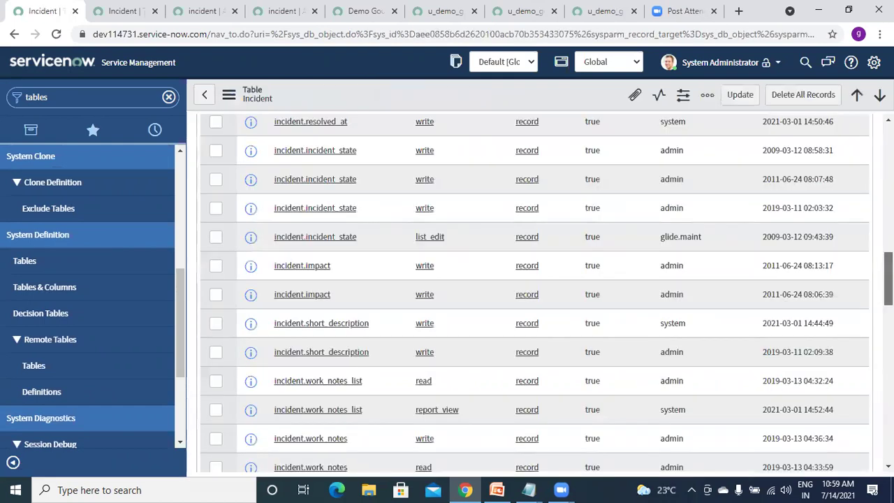
pyautogui.scroll(-10, 534, 293)
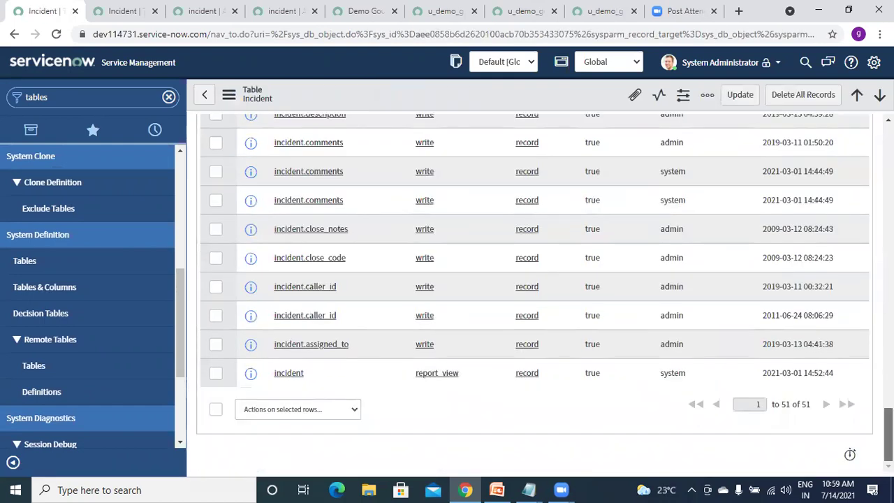
pyautogui.scroll(5, 535, 294)
pyautogui.scroll(3, 534, 294)
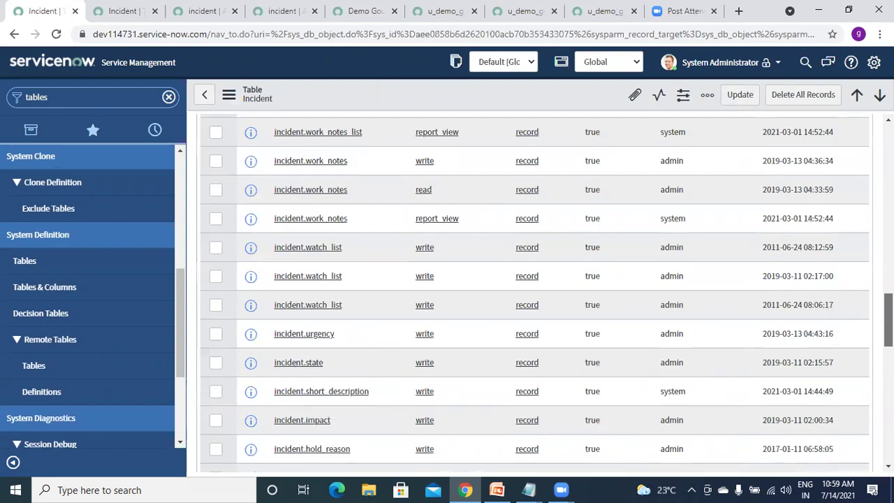
pyautogui.scroll(3, 535, 293)
pyautogui.scroll(5, 436, 324)
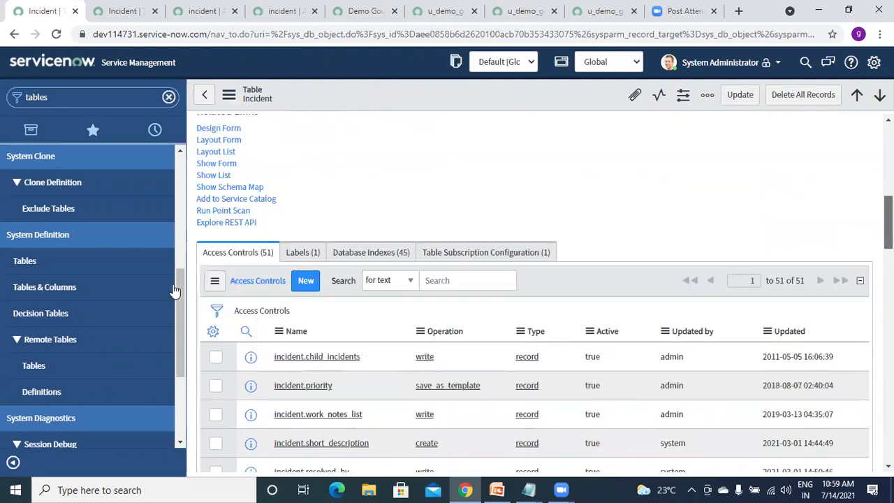
pyautogui.scroll(-1, 207, 258)
pyautogui.click(213, 252)
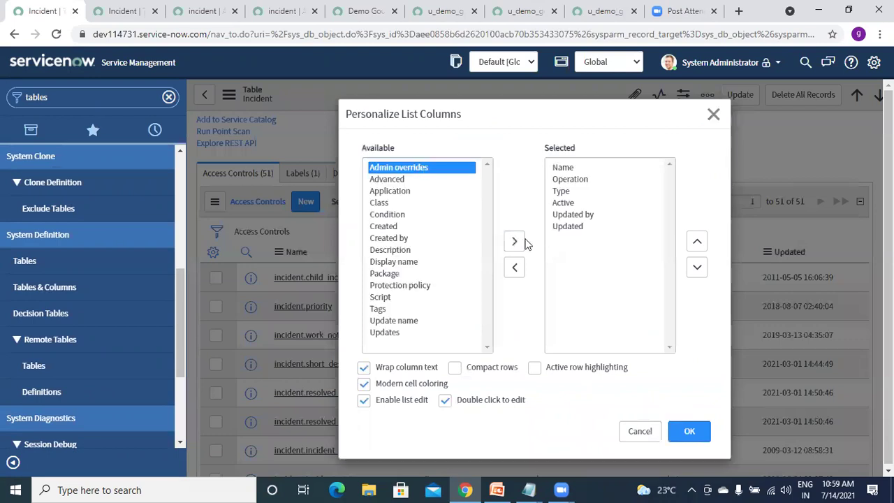
pyautogui.click(687, 433)
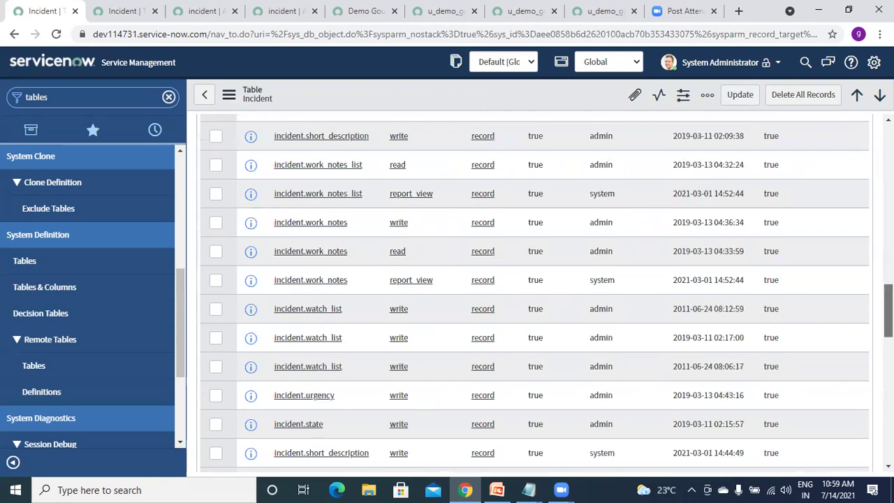
pyautogui.scroll(-10, 534, 293)
pyautogui.scroll(10, 534, 293)
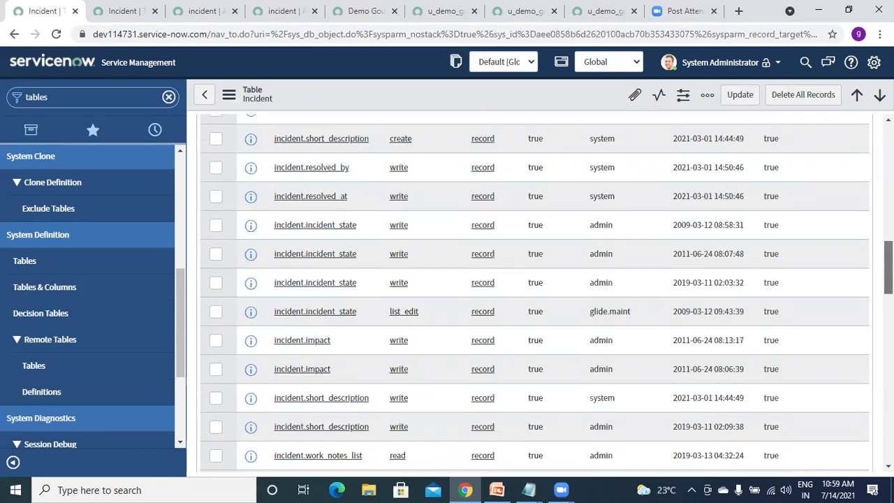
# Sort the Incident table's Access Controls list by Admin overrides in ascending order (a to z)
pyautogui.scroll(3, 782, 267)
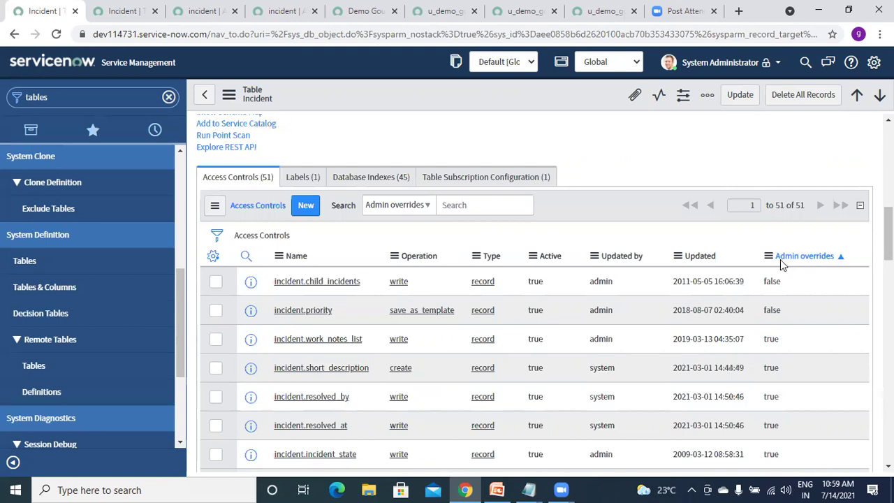
pyautogui.rightClick(795, 260)
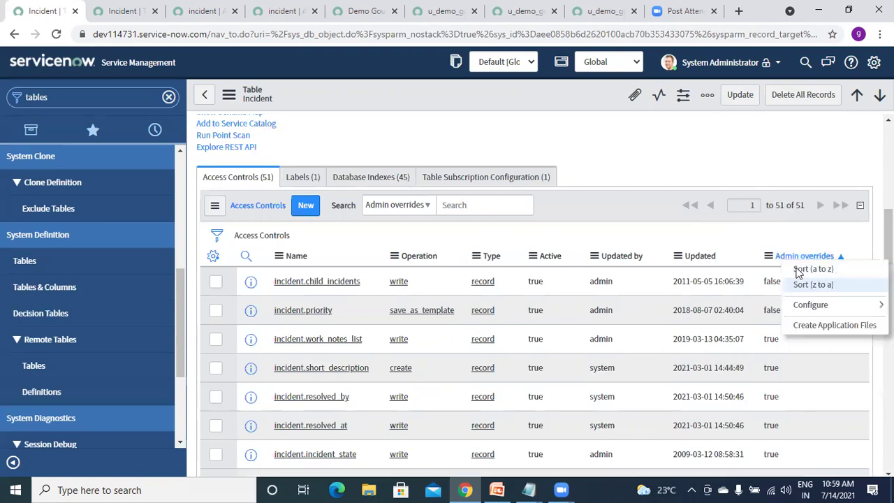
pyautogui.click(800, 270)
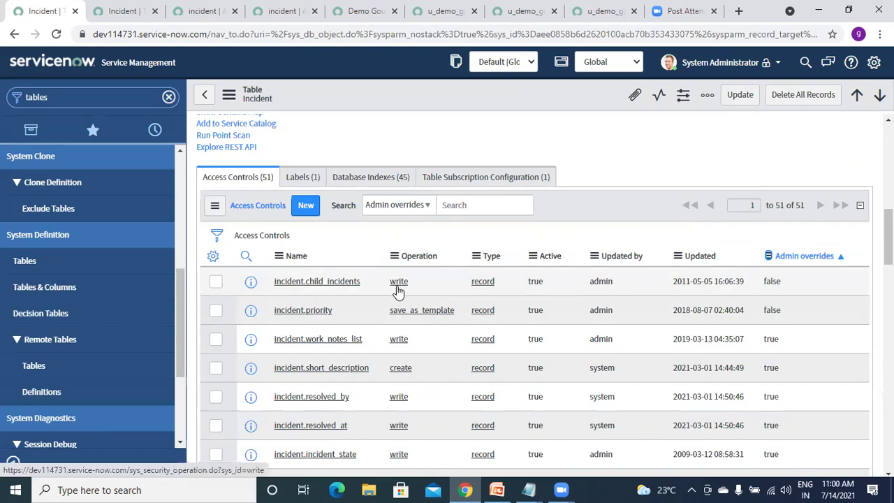
# Open the incident.child_incidents write access control in a new browser tab and review its Admin overrides setting, required roles, condition and script
pyautogui.rightClick(253, 285)
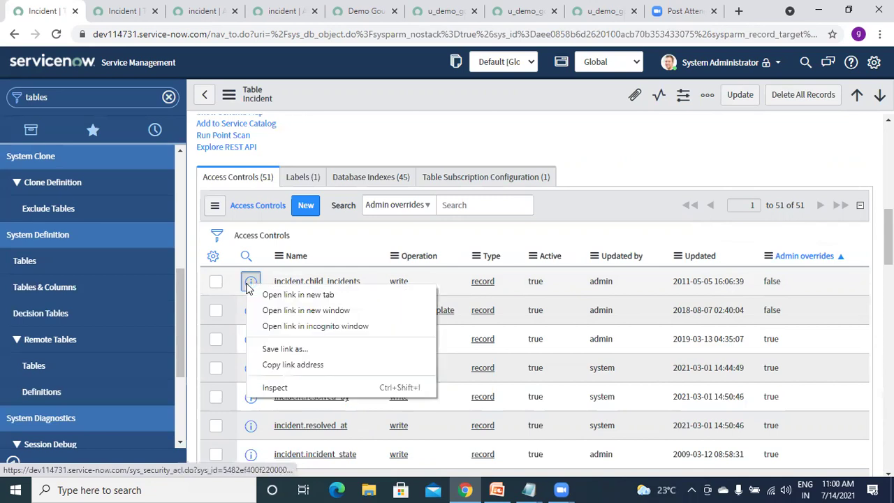
pyautogui.click(270, 295)
pyautogui.click(105, 11)
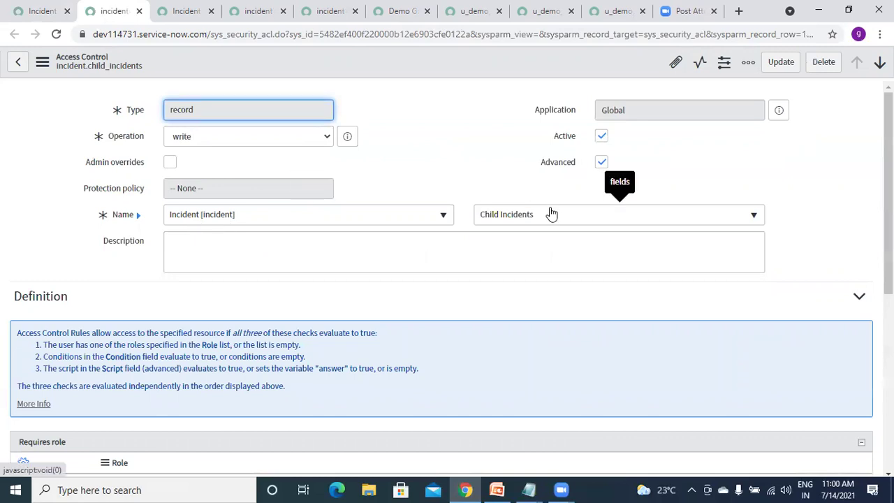
pyautogui.scroll(-5, 447, 279)
pyautogui.scroll(5, 447, 280)
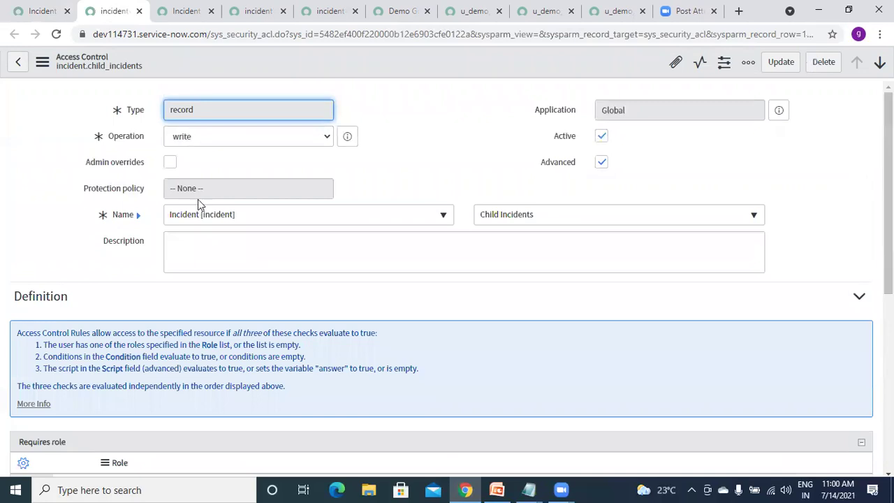
pyautogui.scroll(-5, 292, 286)
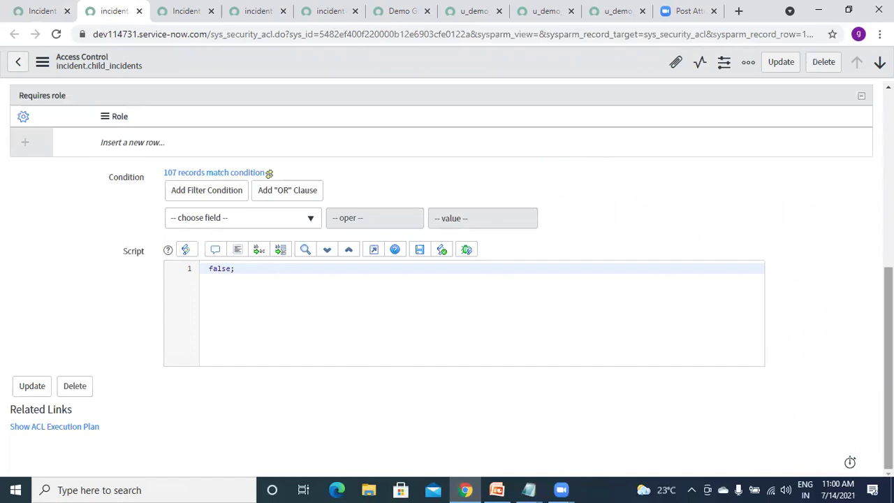
pyautogui.scroll(5, 521, 237)
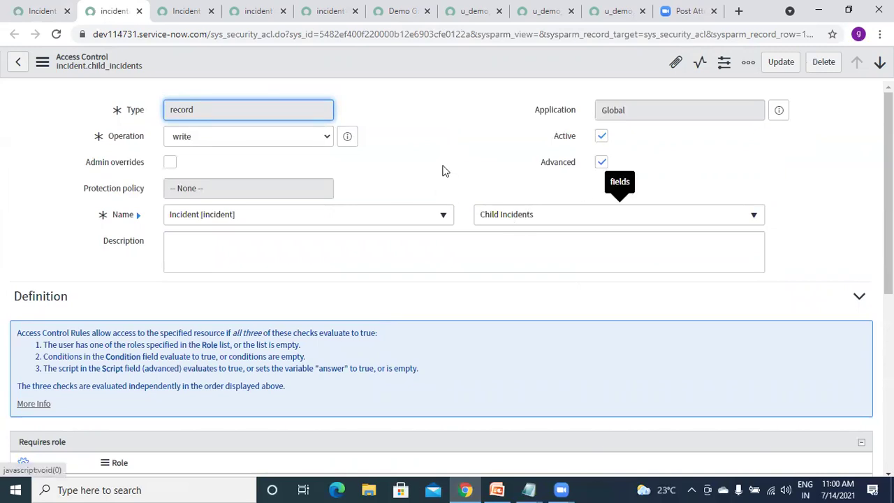
pyautogui.click(436, 160)
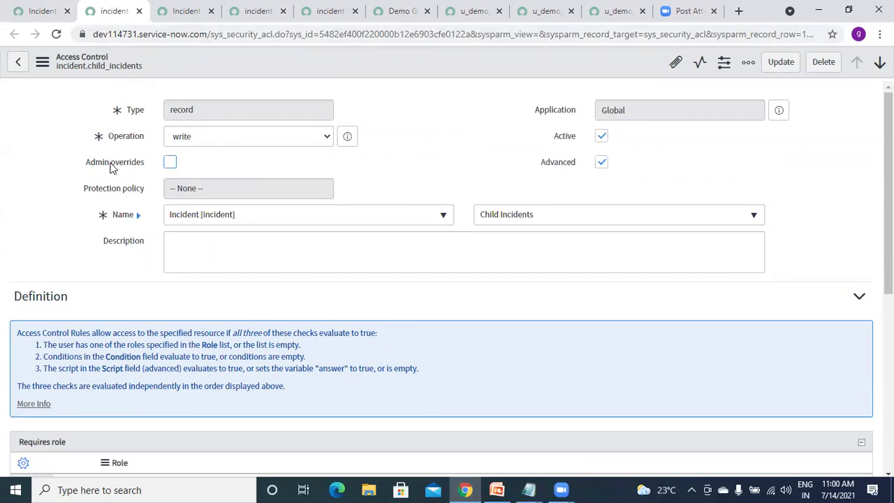
pyautogui.moveTo(110, 167)
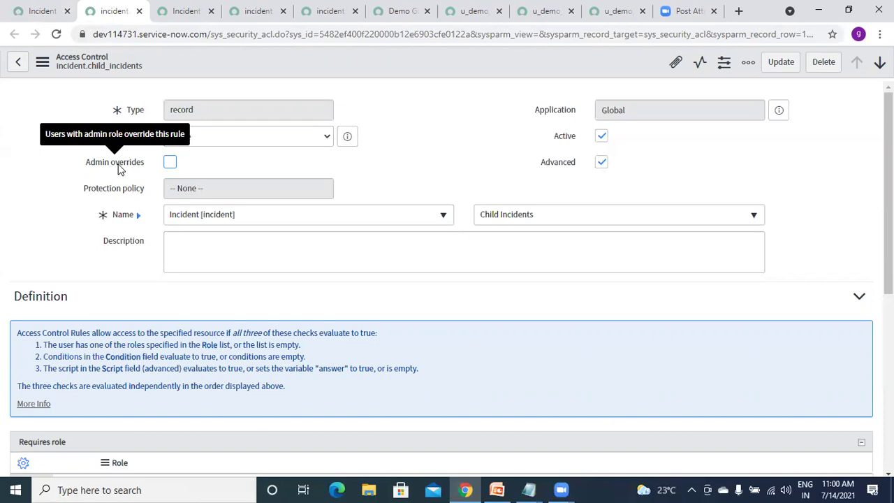
# Switch to the other open Incident table record and sort its Access Controls by Operation from a to z
pyautogui.click(217, 22)
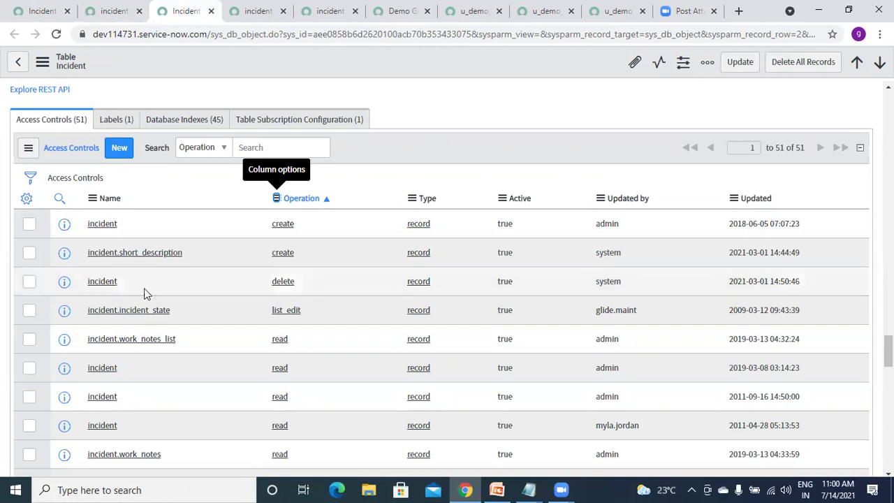
pyautogui.rightClick(294, 197)
pyautogui.click(225, 202)
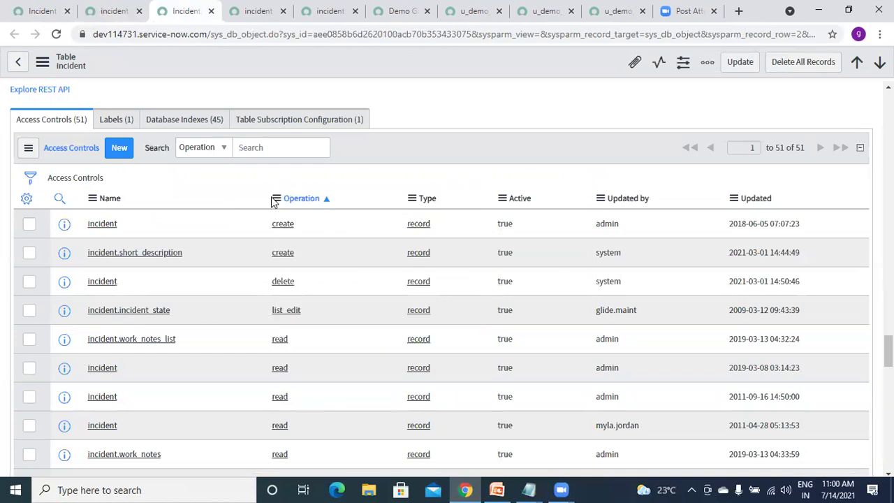
pyautogui.click(276, 199)
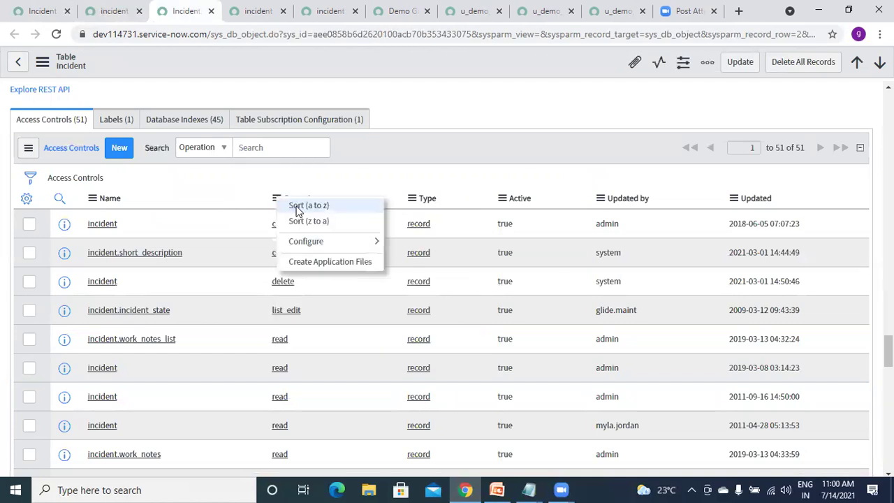
pyautogui.click(308, 206)
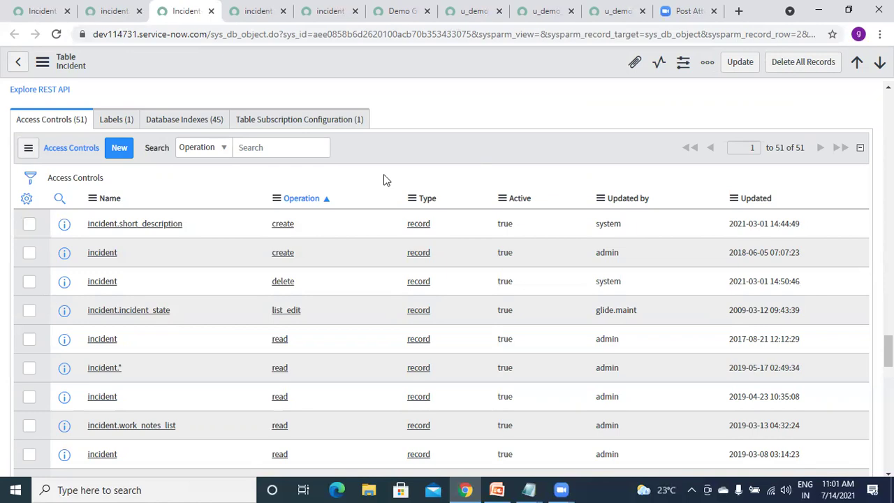
# Return to the Incident table record whose access controls show Admin overrides and display the System Administrator user menu options
pyautogui.click(36, 12)
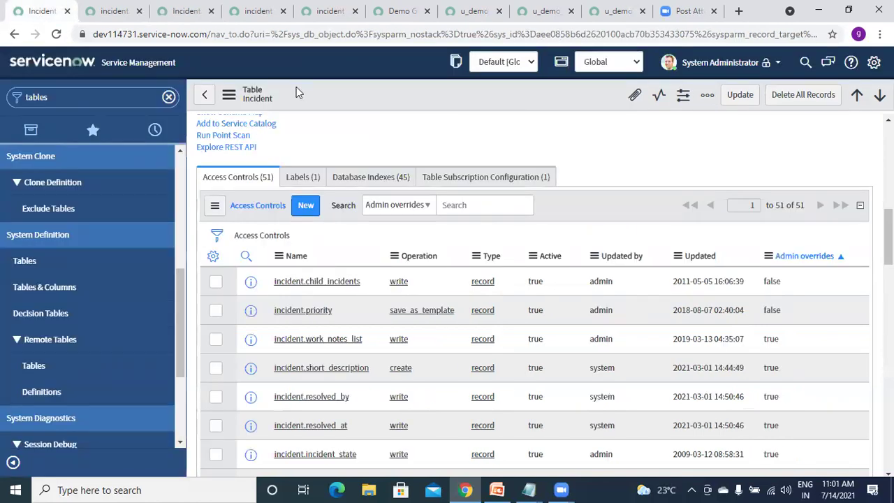
pyautogui.click(734, 62)
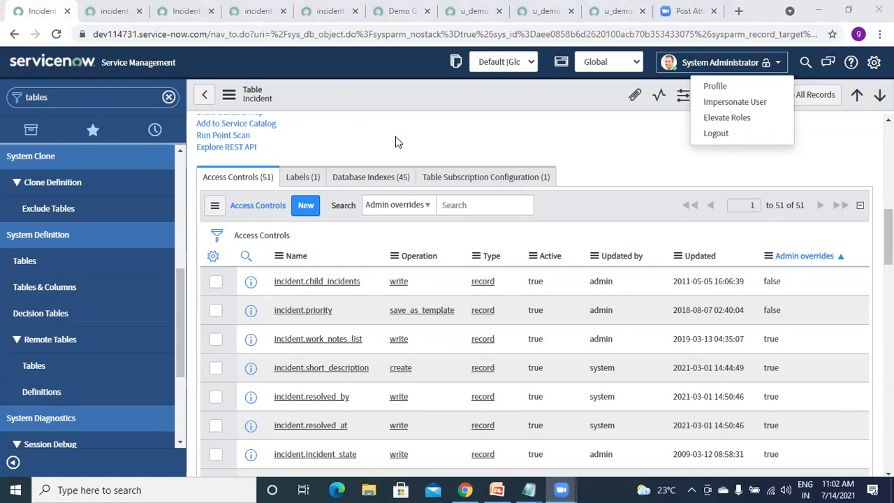
pyautogui.click(415, 122)
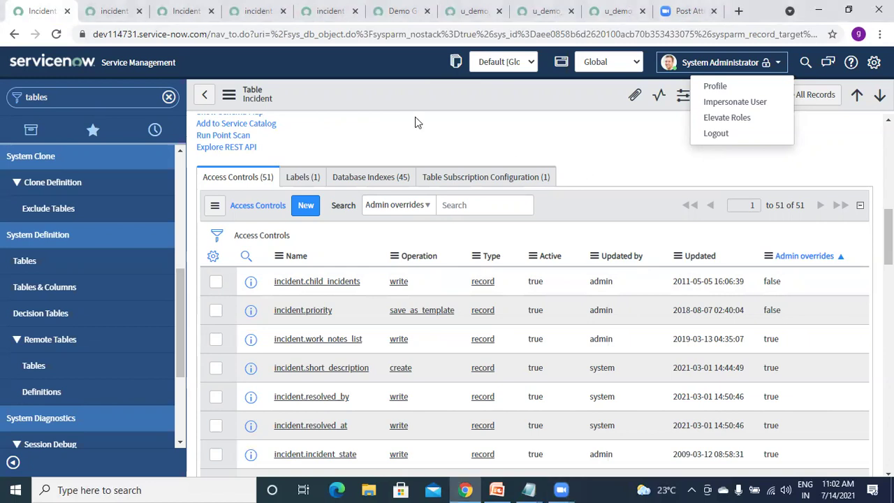